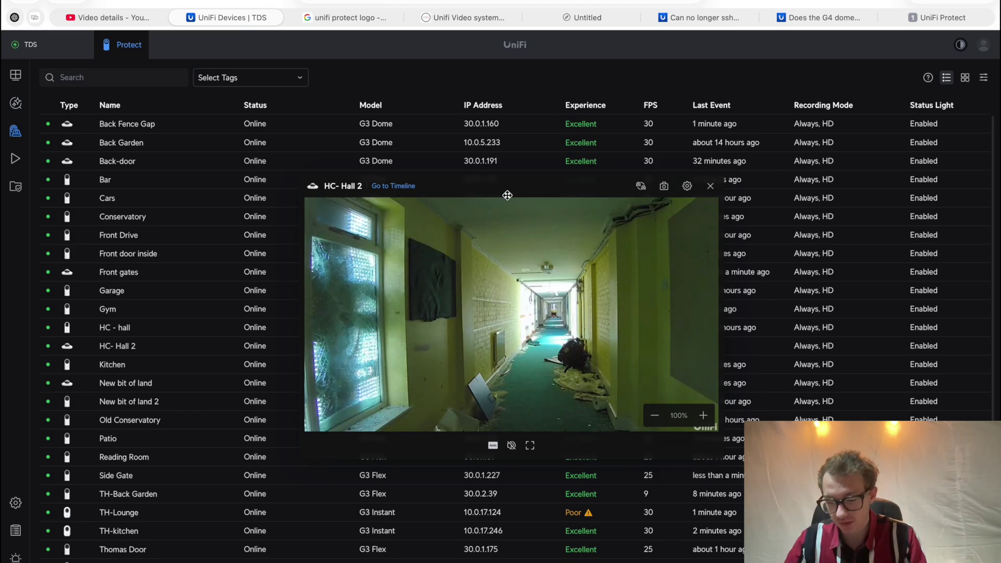
Zoom the HC- Hall 2 live view in to 250%.
{"action": "left_click", "coordinate": [702, 417]}
{"action": "left_click", "coordinate": [702, 416]}
{"action": "left_click", "coordinate": [703, 419]}
{"action": "left_click", "coordinate": [703, 415]}
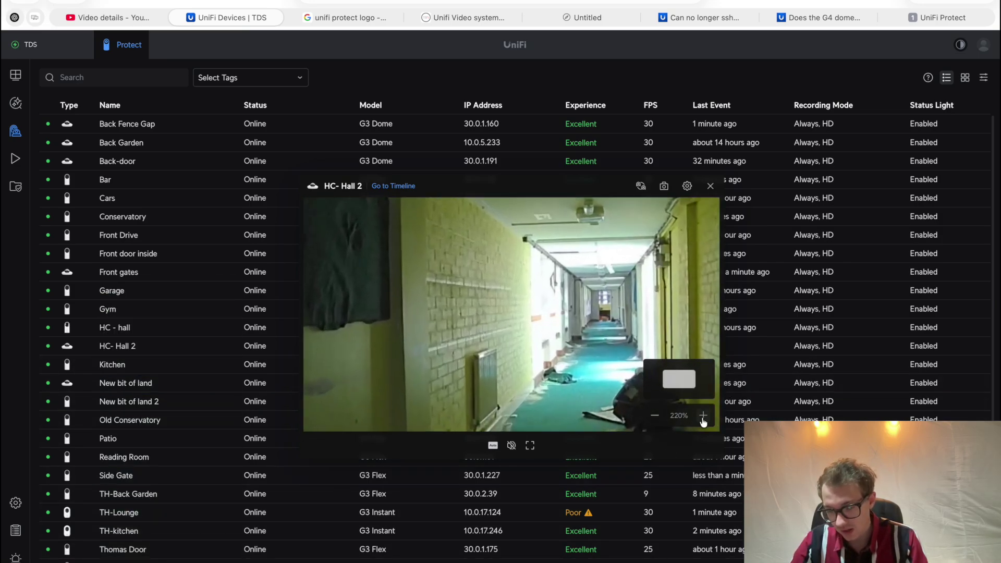
{"action": "left_click", "coordinate": [703, 416]}
Pan to the lower-right corner, move the popup aside, and bring up the Unifi Video system blog.
{"action": "left_click_drag", "start_coordinate": [678, 379], "coordinate": [719, 439]}
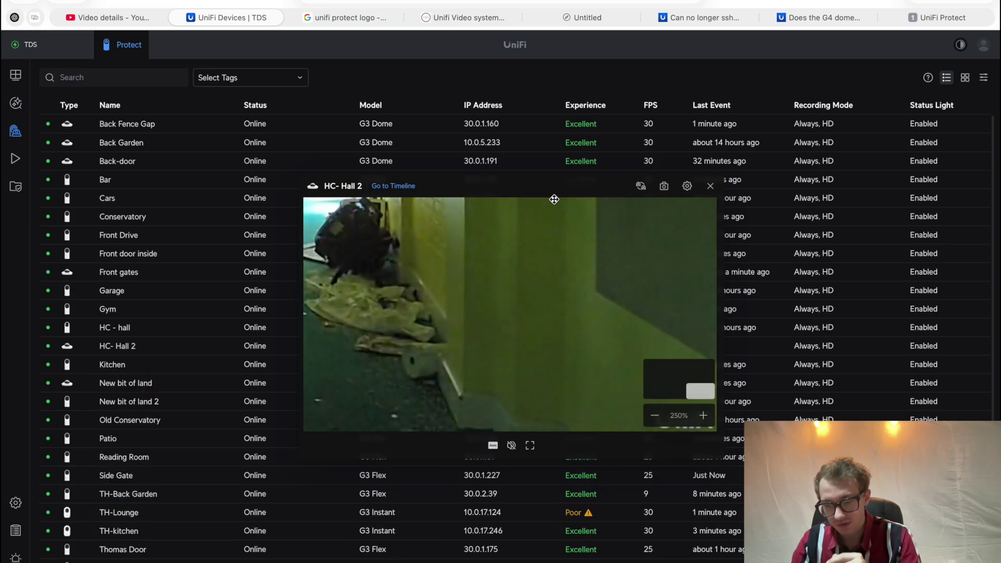
{"action": "left_click_drag", "start_coordinate": [552, 193], "coordinate": [479, 187]}
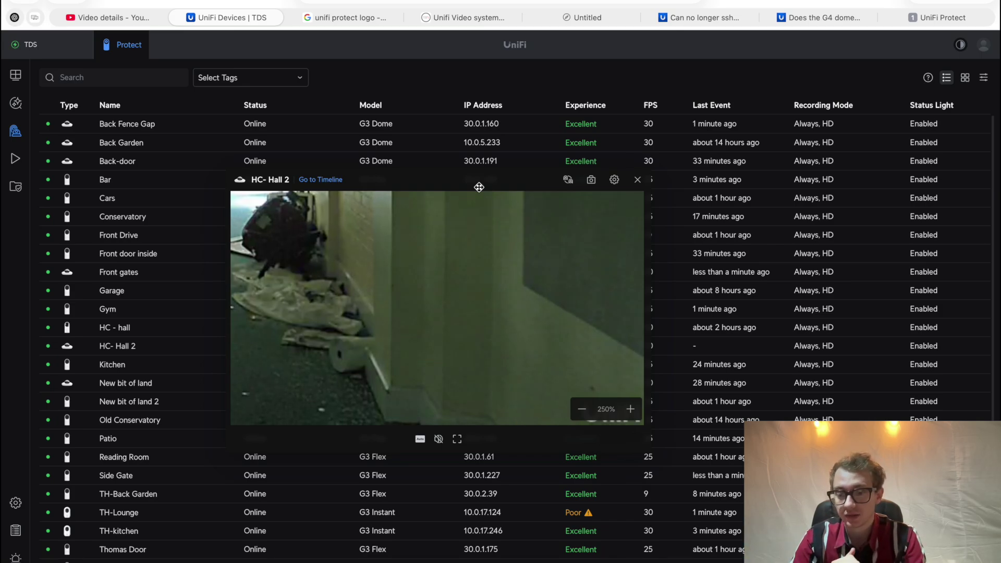
{"action": "left_click", "coordinate": [483, 20]}
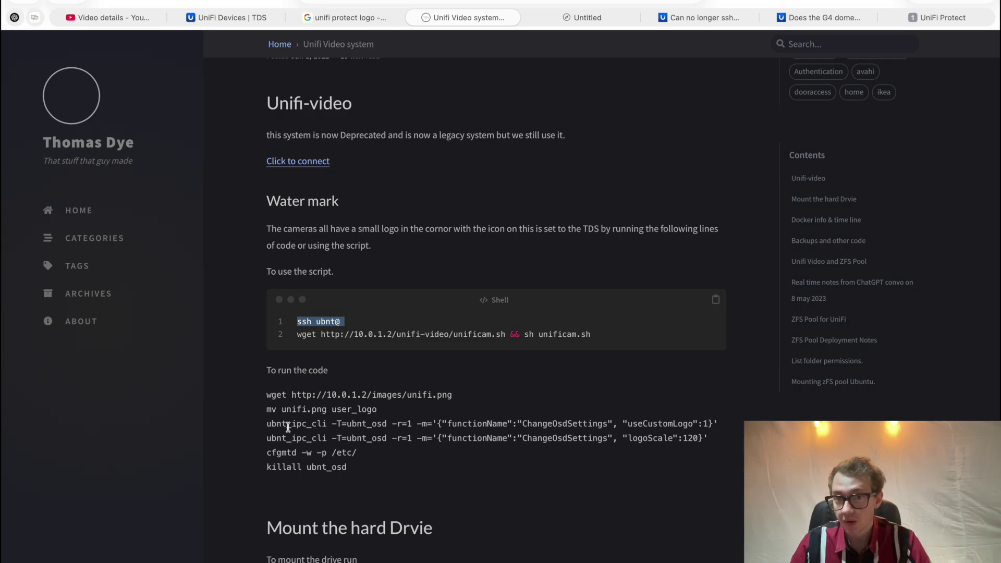
Highlight the blog's watermark commands: wget unifi.png, mv user_logo, ubnt_ipc_cli, cfgmtd, killall ubnt_osd.
{"action": "left_click_drag", "start_coordinate": [267, 394], "coordinate": [442, 396]}
{"action": "left_click_drag", "start_coordinate": [293, 326], "coordinate": [364, 324]}
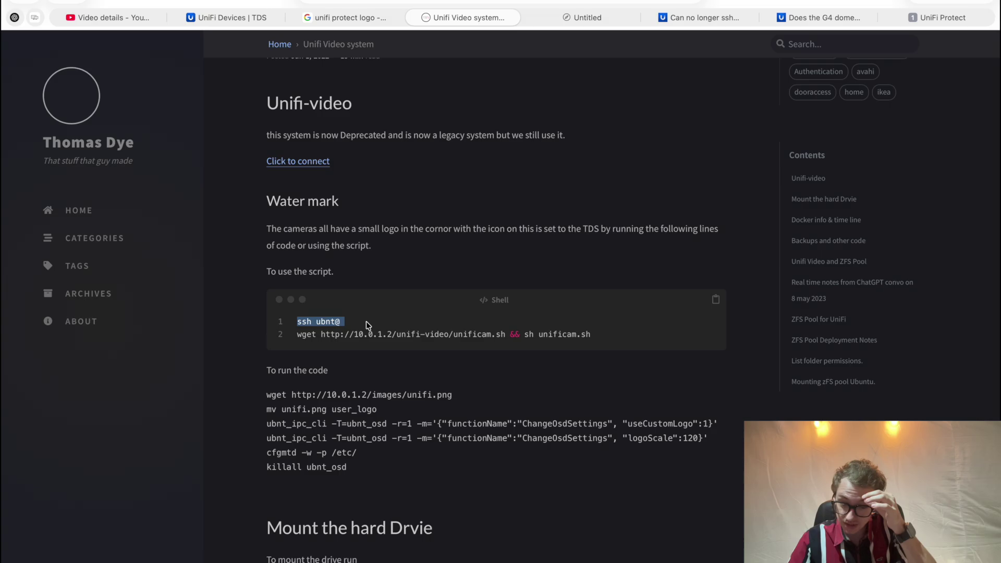
{"action": "left_click_drag", "start_coordinate": [267, 395], "coordinate": [542, 397]}
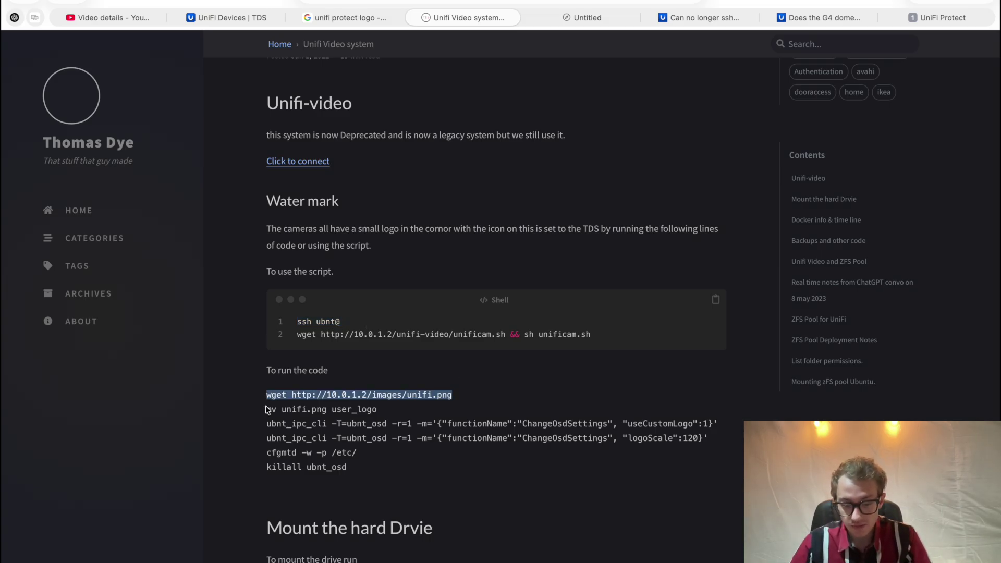
{"action": "left_click_drag", "start_coordinate": [266, 410], "coordinate": [414, 409]}
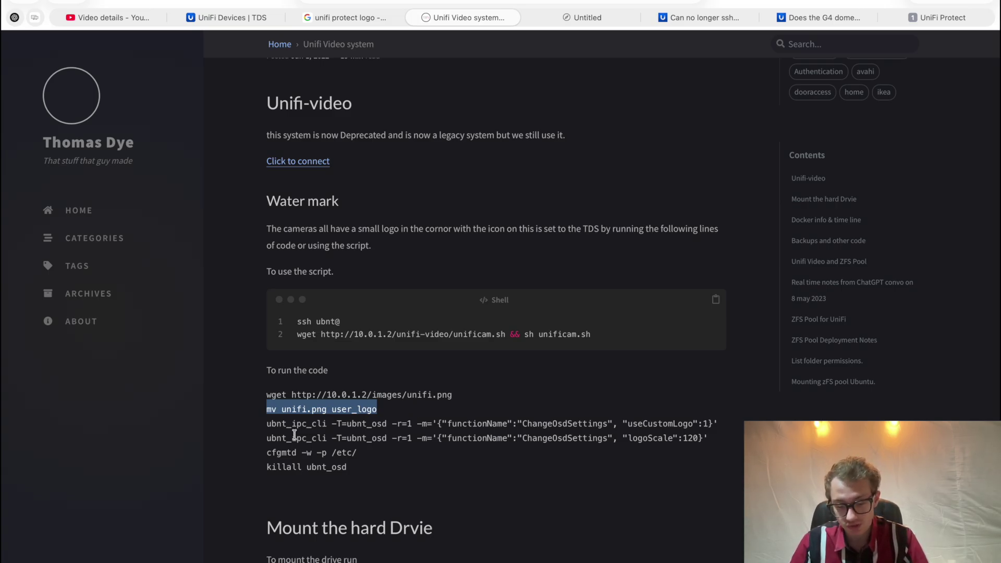
{"action": "left_click_drag", "start_coordinate": [266, 423], "coordinate": [710, 439]}
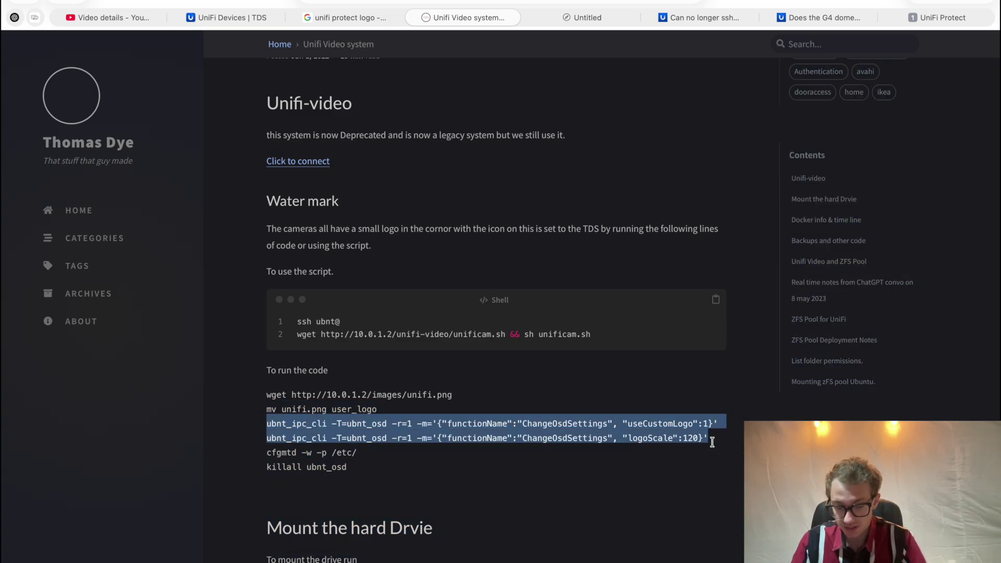
{"action": "left_click_drag", "start_coordinate": [268, 452], "coordinate": [372, 452]}
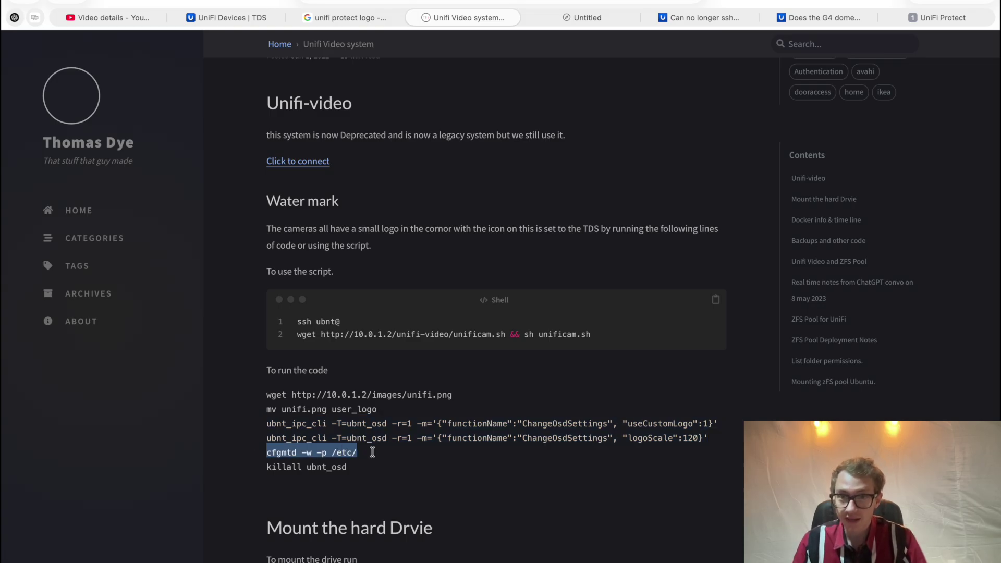
{"action": "left_click_drag", "start_coordinate": [266, 467], "coordinate": [372, 468]}
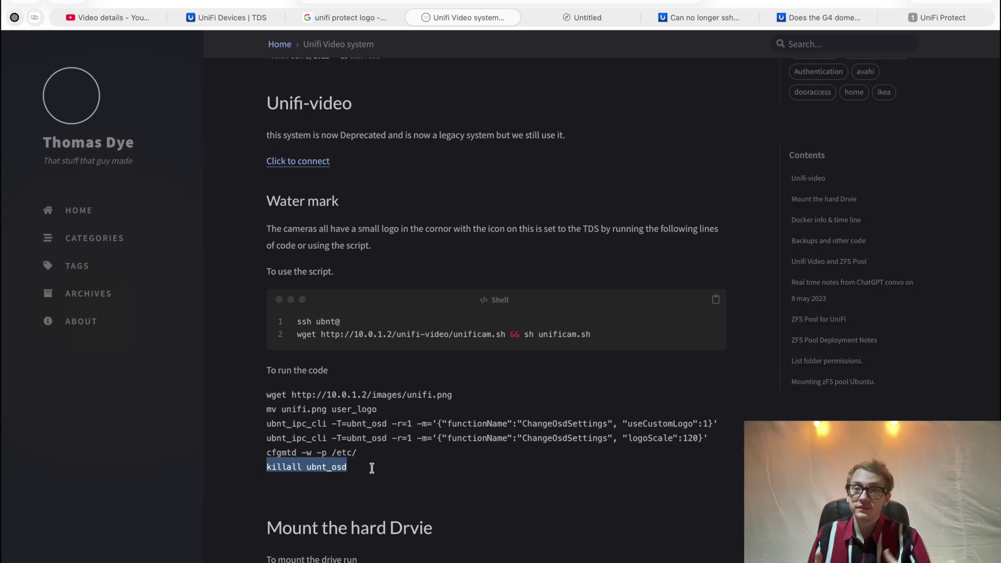
Start 'ssh ubnt@' in a new Terminal window.
{"action": "key", "text": "ctrl+Left"}
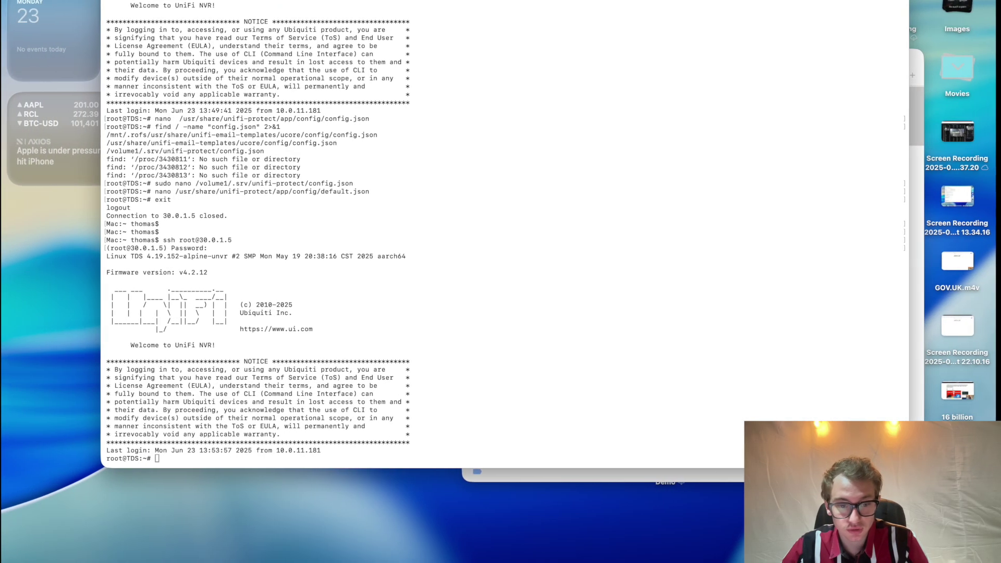
{"action": "key", "text": "super+n"}
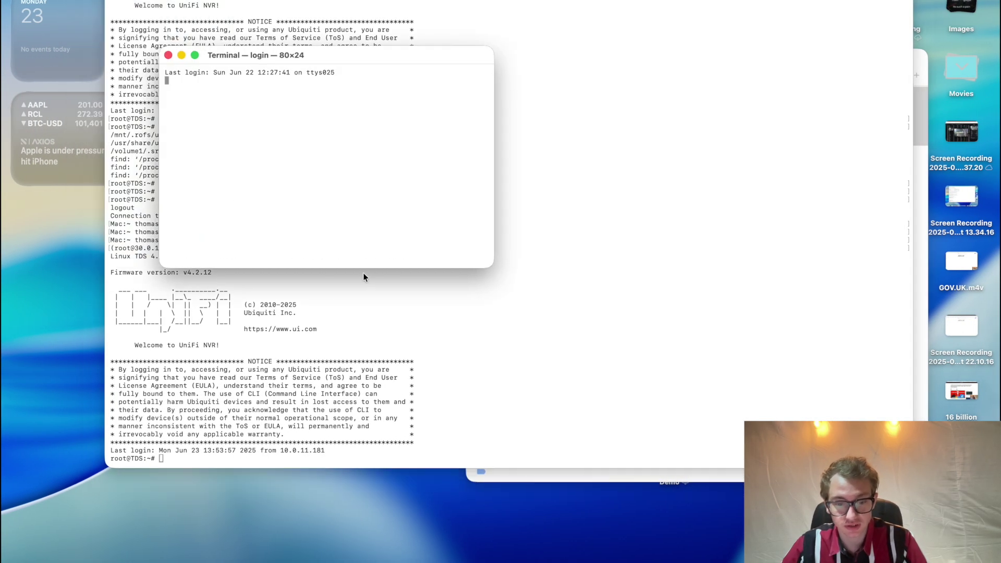
{"action": "type", "text": "ssh ubnt@"}
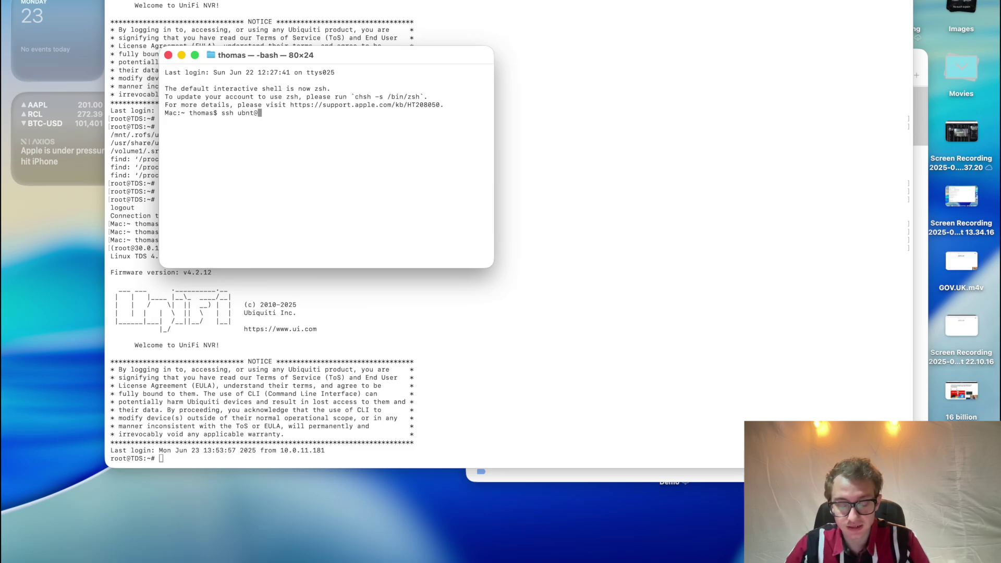
{"action": "key", "text": "ctrl+Right"}
Run ssh to the HC- Hall 2 camera's IP 30.0.1.152, then recall the nano default.json command on the NVR.
{"action": "left_click", "coordinate": [249, 15]}
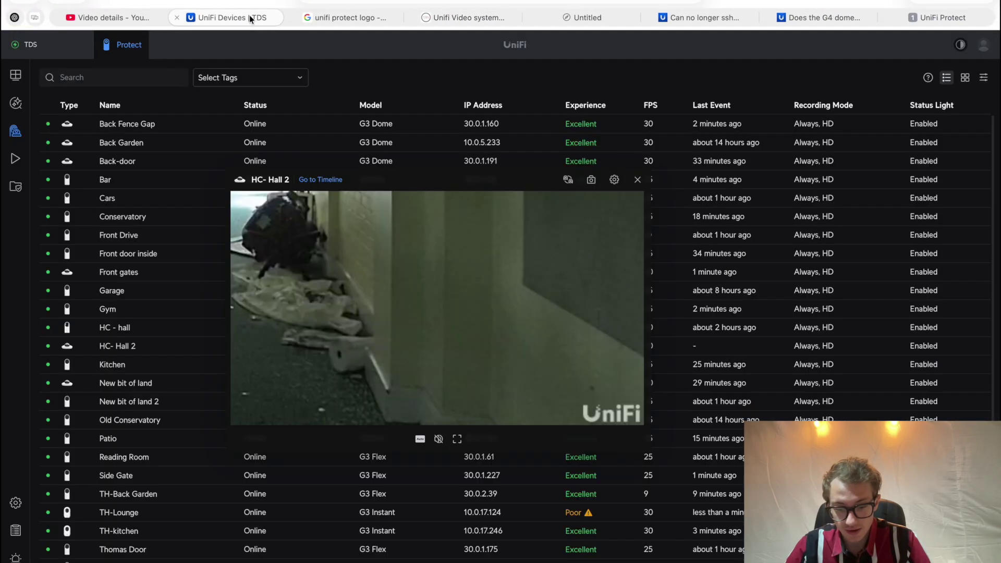
{"action": "left_click", "coordinate": [138, 347]}
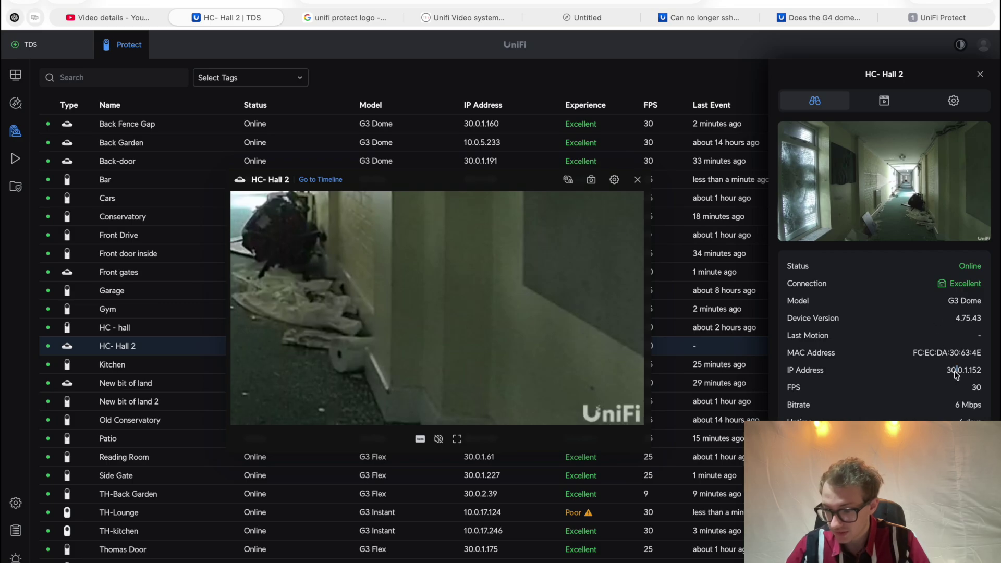
{"action": "left_click_drag", "start_coordinate": [945, 370], "coordinate": [989, 370]}
{"action": "key", "text": "super+c"}
{"action": "key", "text": "ctrl+Left"}
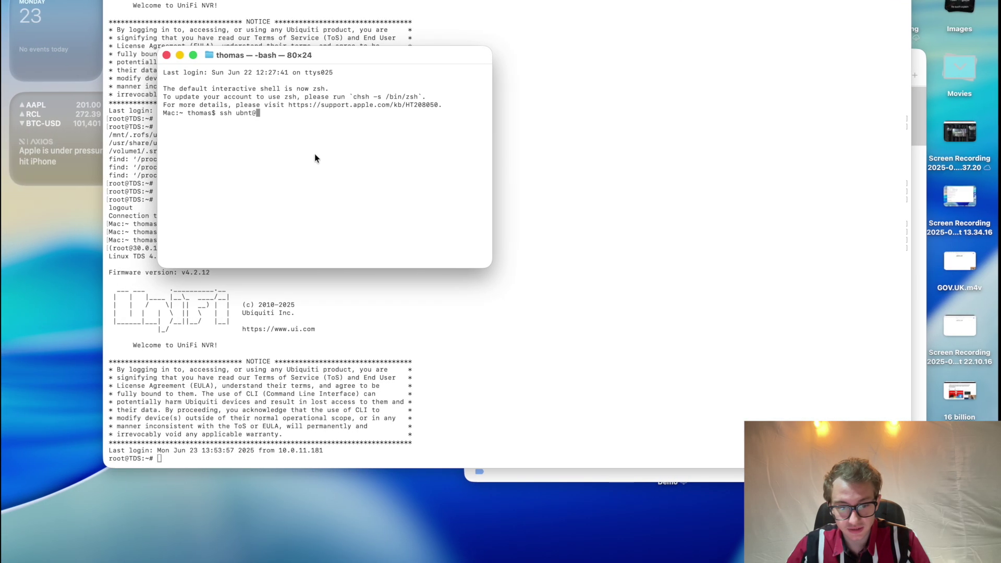
{"action": "key", "text": "super+v"}
{"action": "key", "text": "Return"}
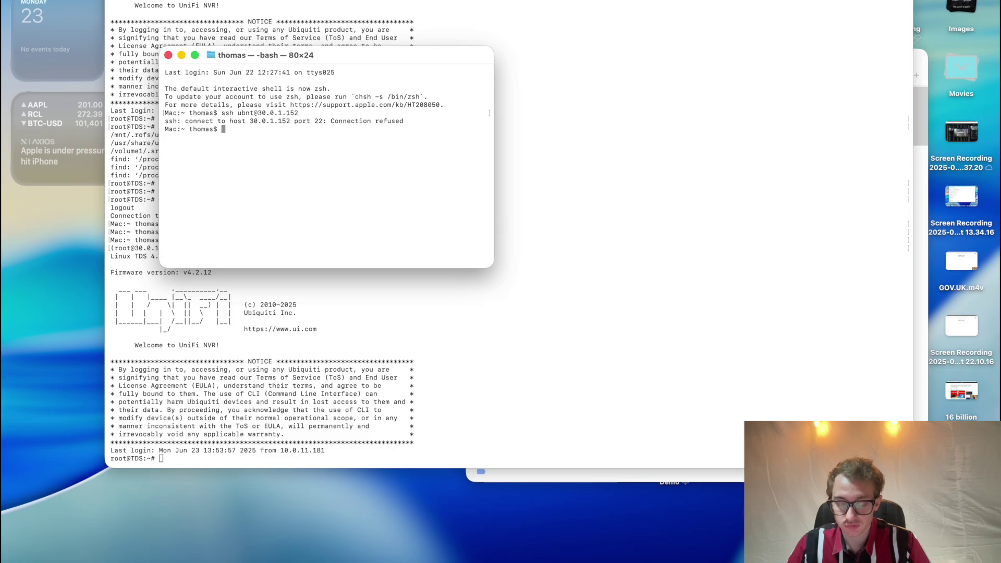
{"action": "left_click", "coordinate": [552, 282]}
{"action": "key", "text": "Up"}
{"action": "key", "text": "Up"}
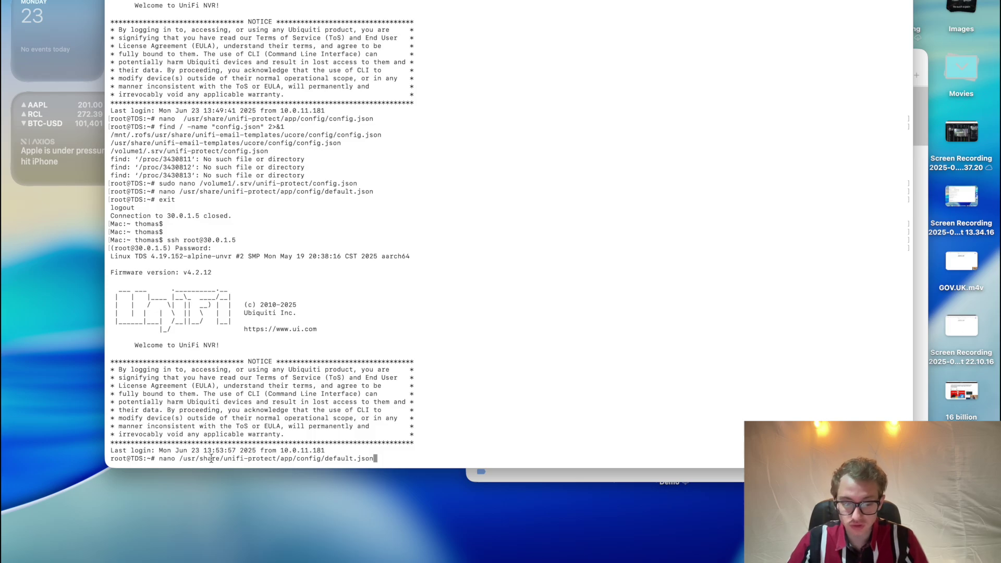
Open default.json in nano, find enableSsh, and change its value from false to true.
{"action": "key", "text": "Return"}
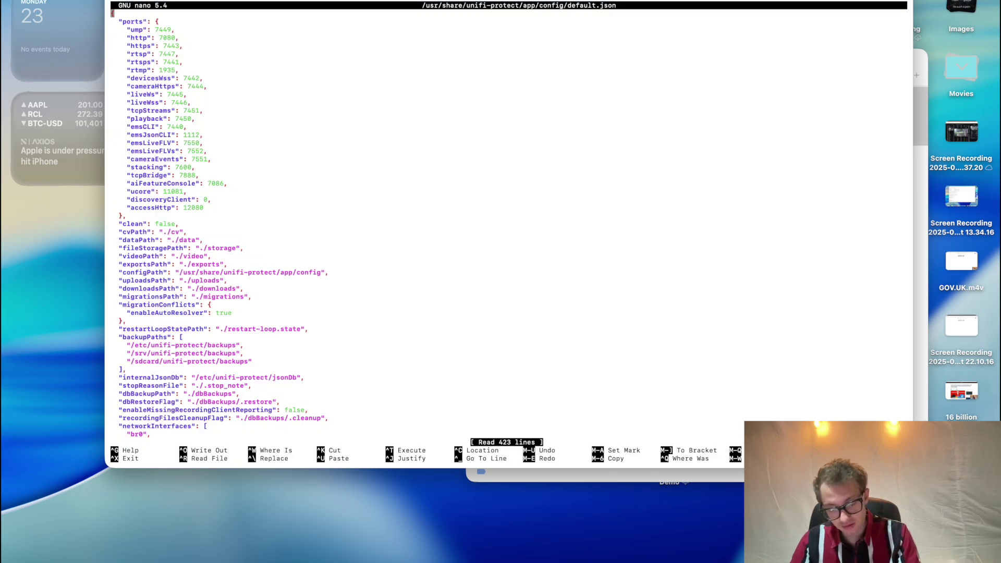
{"action": "key", "text": "ctrl+w"}
{"action": "type", "text": "ss"}
{"action": "key", "text": "Return"}
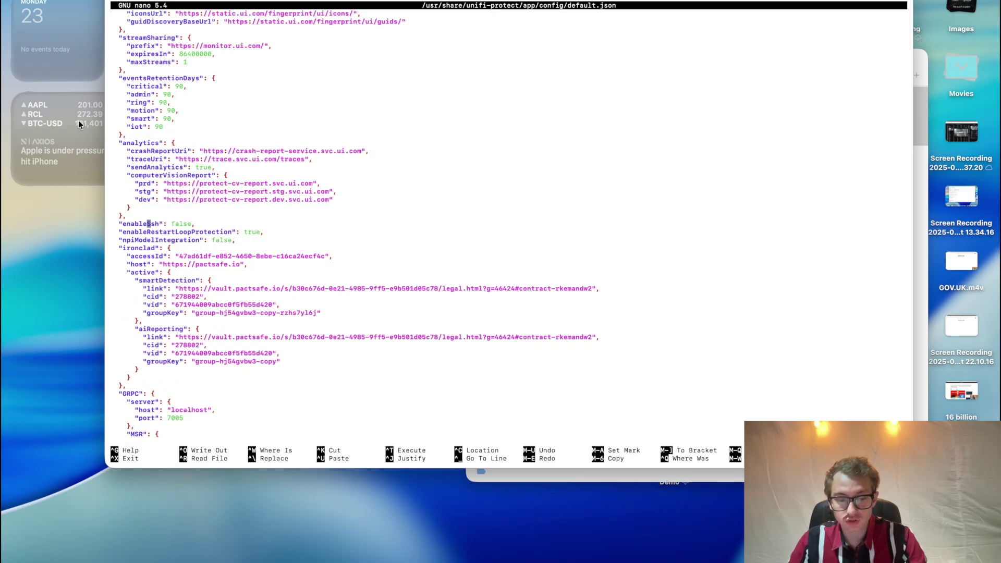
{"action": "double_click", "coordinate": [139, 224]}
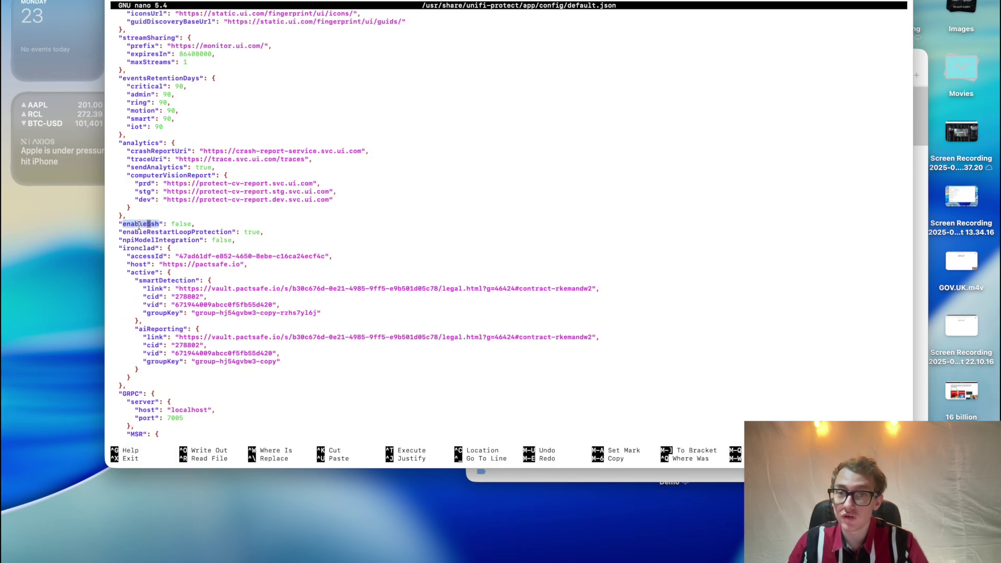
{"action": "double_click", "coordinate": [181, 224]}
{"action": "key", "text": "Right"}
{"action": "key", "text": "Right"}
{"action": "key", "text": "Right"}
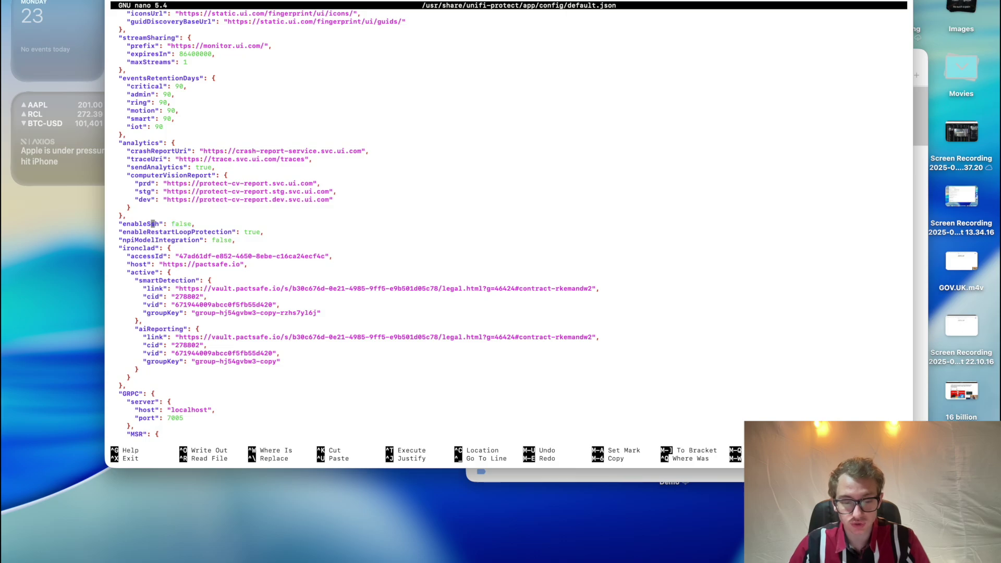
{"action": "key", "text": "Right"}
{"action": "key", "text": "Right"}
{"action": "key", "text": "Right"}
{"action": "key", "text": "Right"}
{"action": "key", "text": "Right"}
{"action": "key", "text": "Right"}
{"action": "key", "text": "Right"}
{"action": "key", "text": "Right"}
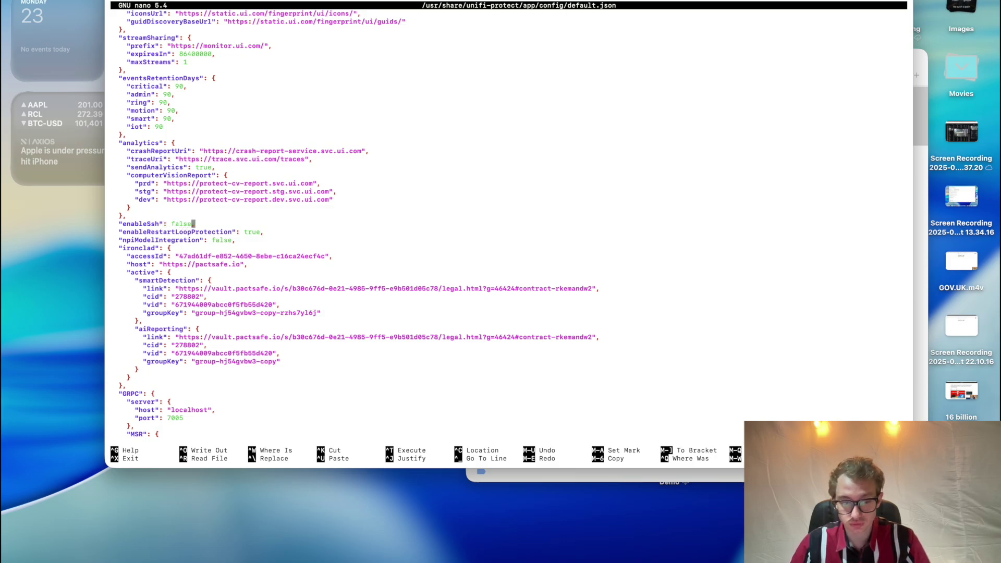
{"action": "key", "text": "BackSpace"}
{"action": "key", "text": "BackSpace"}
{"action": "key", "text": "BackSpace"}
{"action": "key", "text": "BackSpace"}
{"action": "key", "text": "BackSpace"}
{"action": "type", "text": "true"}
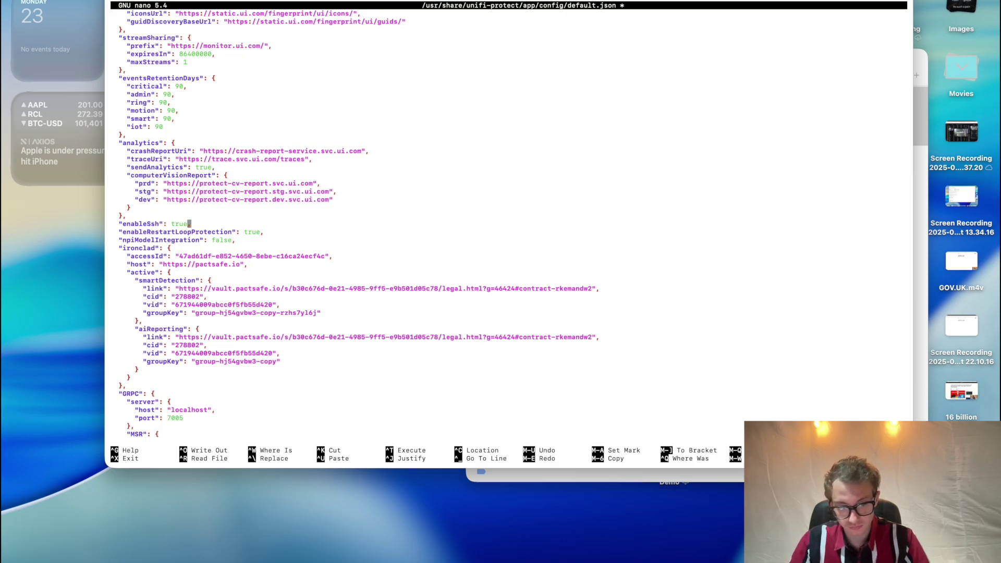
{"action": "key", "text": "ctrl+x"}
Save default.json and run systemctl restart unifi-protect on the NVR.
{"action": "key", "text": "y"}
{"action": "key", "text": "Return"}
{"action": "key", "text": "Up"}
{"action": "key", "text": "Up"}
{"action": "key", "text": "Up"}
{"action": "key", "text": "Up"}
{"action": "key", "text": "Up"}
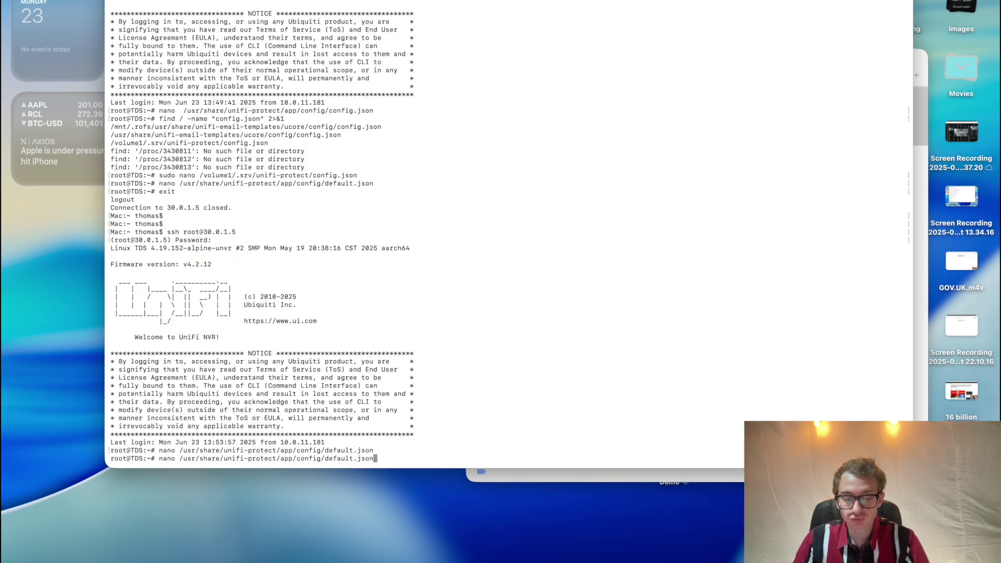
{"action": "key", "text": "Up"}
{"action": "key", "text": "ctrl+u"}
{"action": "type", "text": "nano /srv/unifi-protect/config.json"}
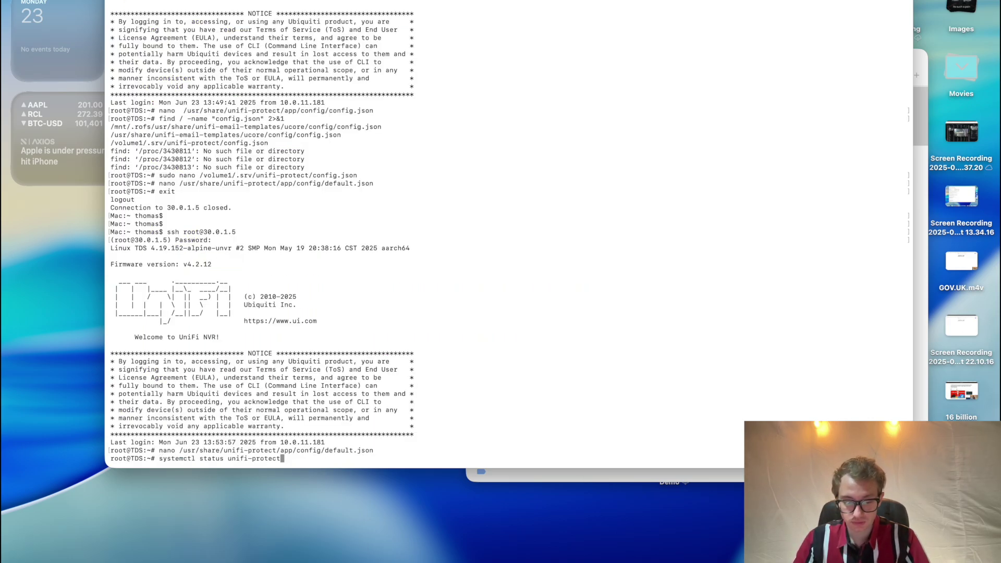
{"action": "key", "text": "Up"}
{"action": "key", "text": "Up"}
{"action": "key", "text": "Up"}
{"action": "key", "text": "Up"}
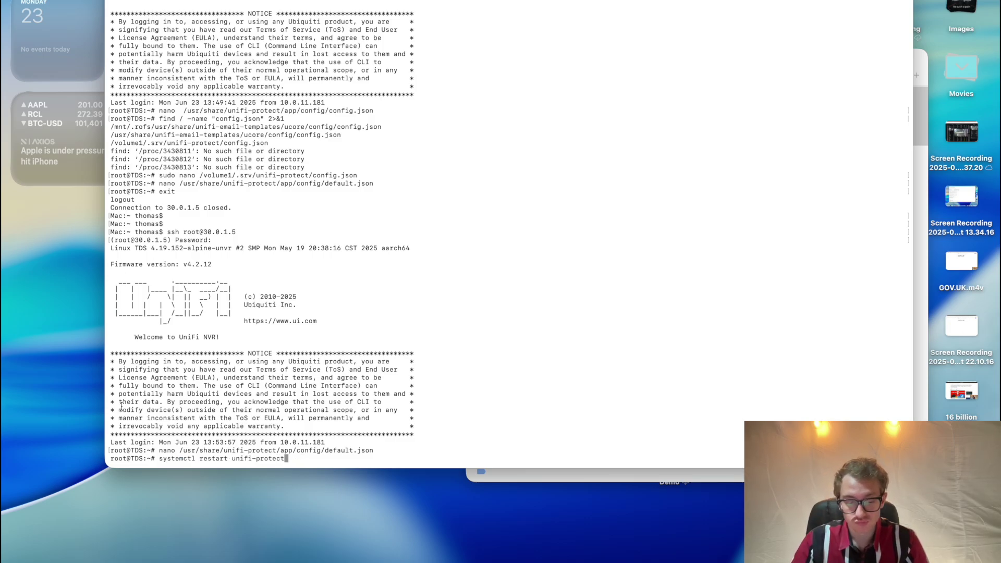
{"action": "key", "text": "Return"}
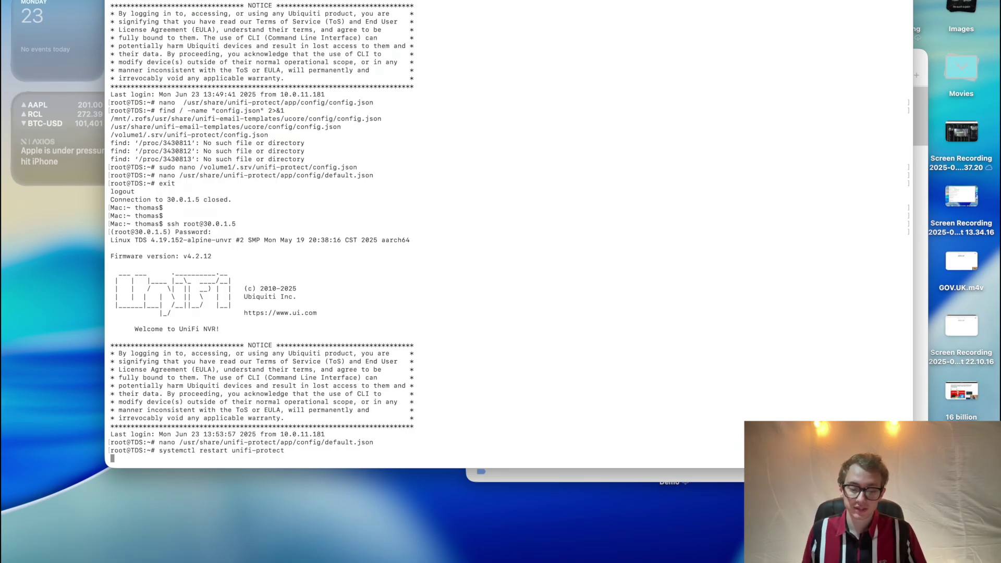
Check the enlarged HC- Hall 2 live view in Protect, then return to the terminal desktop.
{"action": "key", "text": "super+grave"}
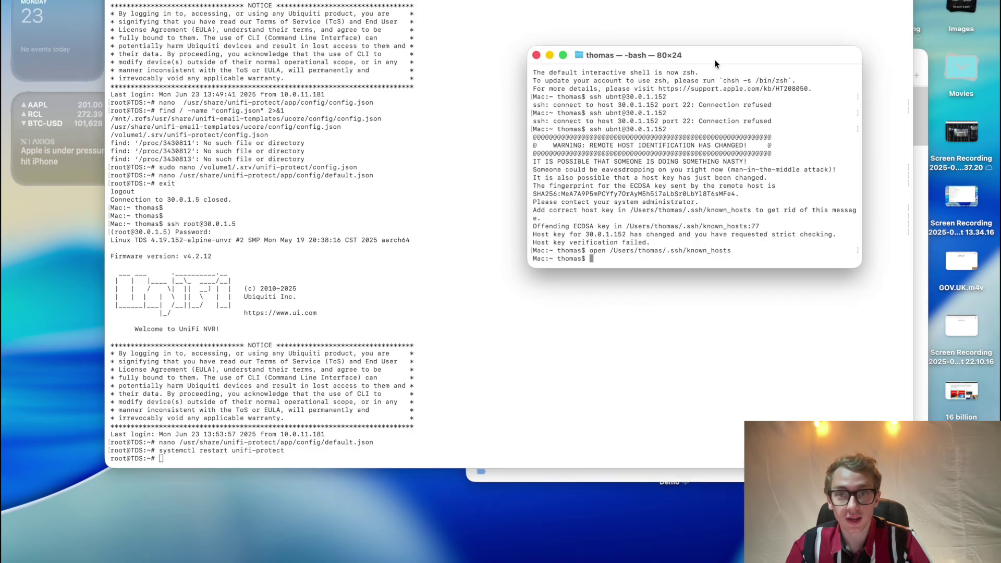
{"action": "left_click", "coordinate": [433, 185]}
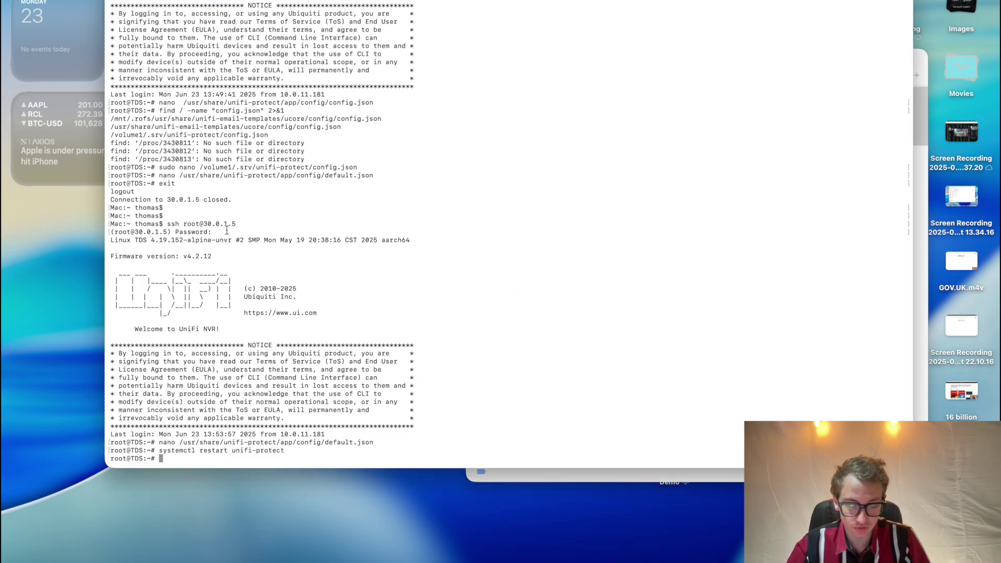
{"action": "key", "text": "ctrl+Right"}
{"action": "left_click", "coordinate": [886, 193]}
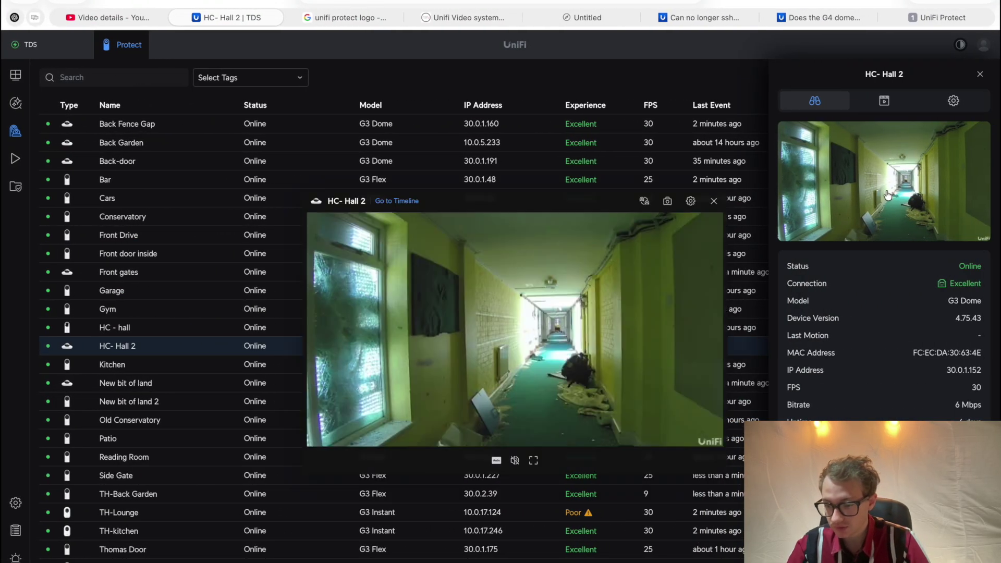
{"action": "key", "text": "ctrl+Left"}
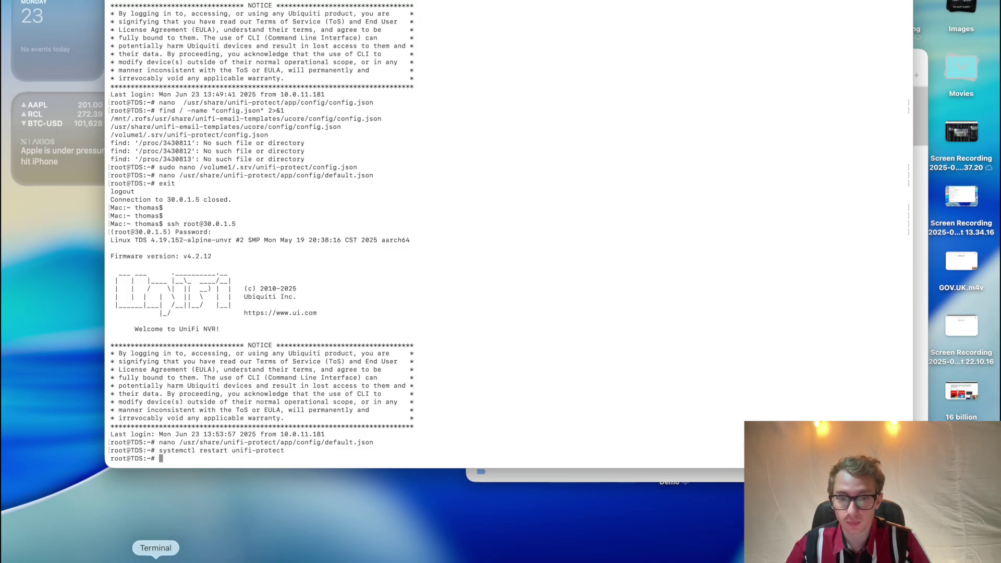
{"action": "right_click", "coordinate": [155, 559]}
{"action": "left_click", "coordinate": [211, 402]}
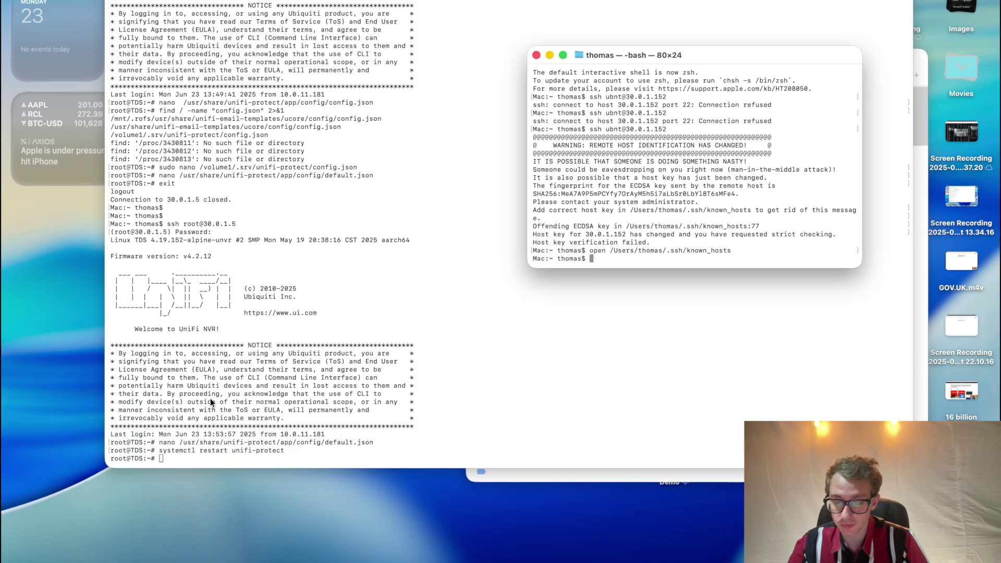
{"action": "left_click_drag", "start_coordinate": [705, 150], "coordinate": [496, 150]}
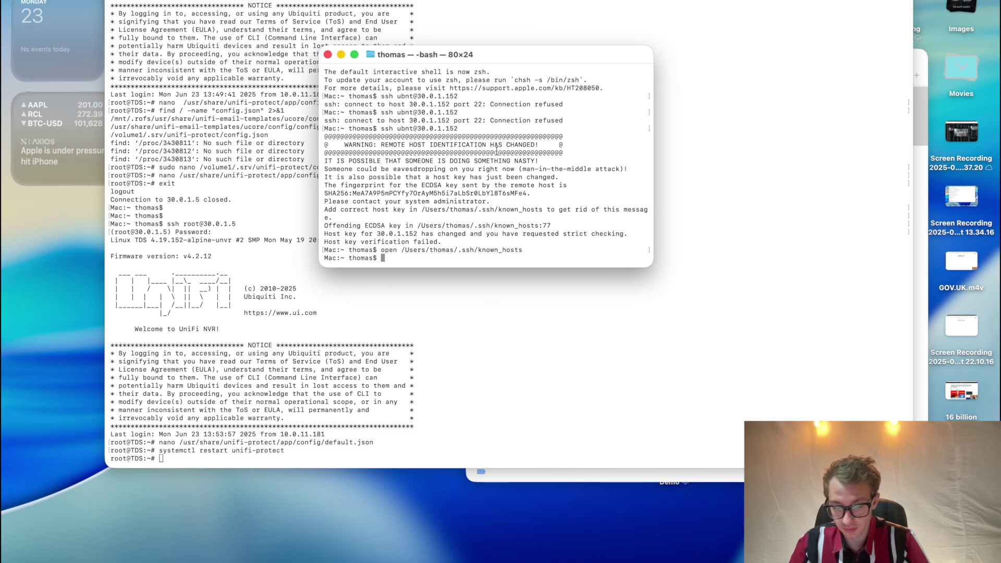
{"action": "key", "text": "Up"}
{"action": "key", "text": "Up"}
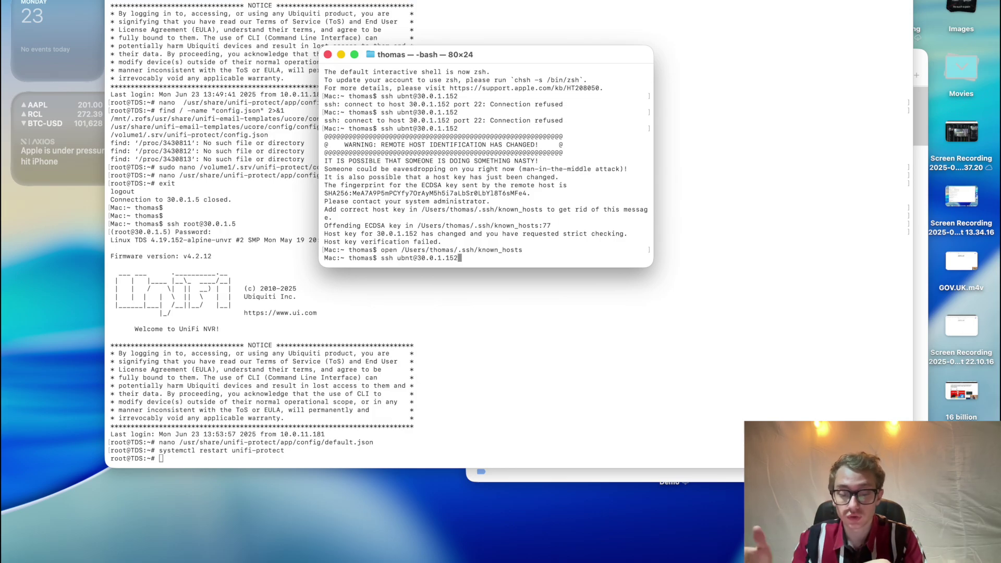
{"action": "key", "text": "Return"}
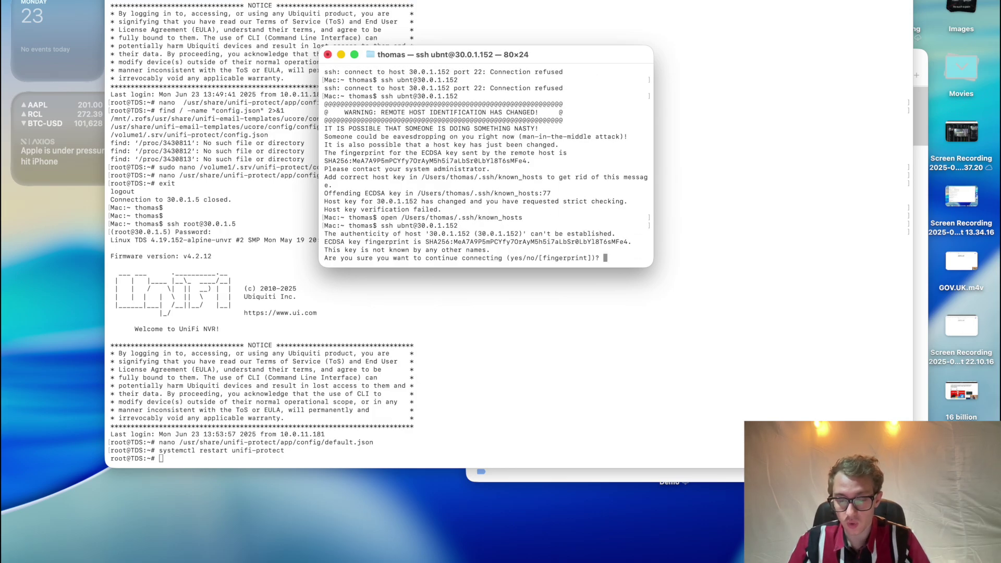
{"action": "type", "text": "yes"}
{"action": "key", "text": "Return"}
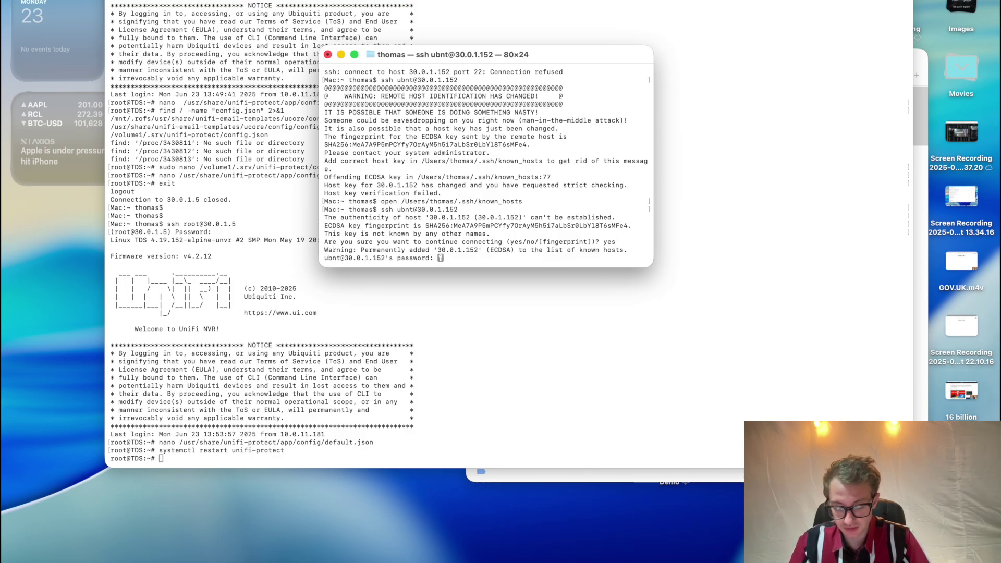
{"action": "key", "text": "Return"}
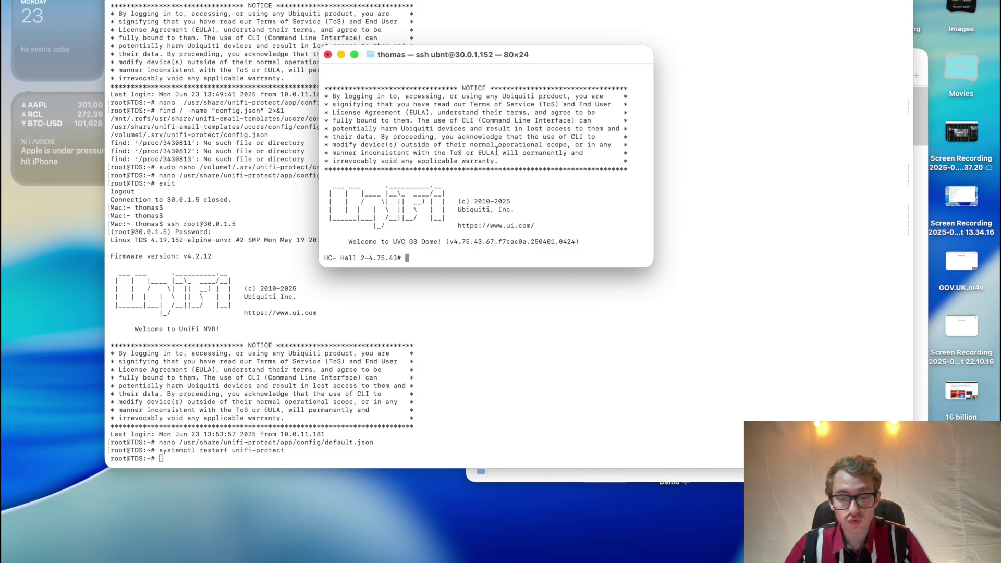
Return to the blog's Water mark section and copy the wget unifi.png command.
{"action": "key", "text": "ctrl+Right"}
{"action": "left_click", "coordinate": [485, 18]}
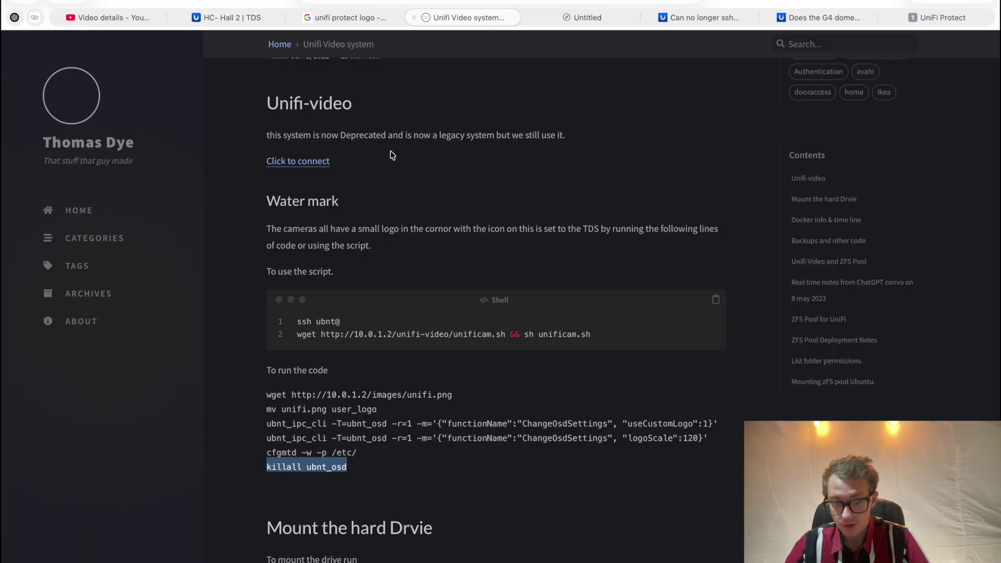
{"action": "scroll", "coordinate": [417, 308], "scroll_direction": "down", "scroll_amount": 3}
{"action": "scroll", "coordinate": [417, 308], "scroll_direction": "up", "scroll_amount": 2}
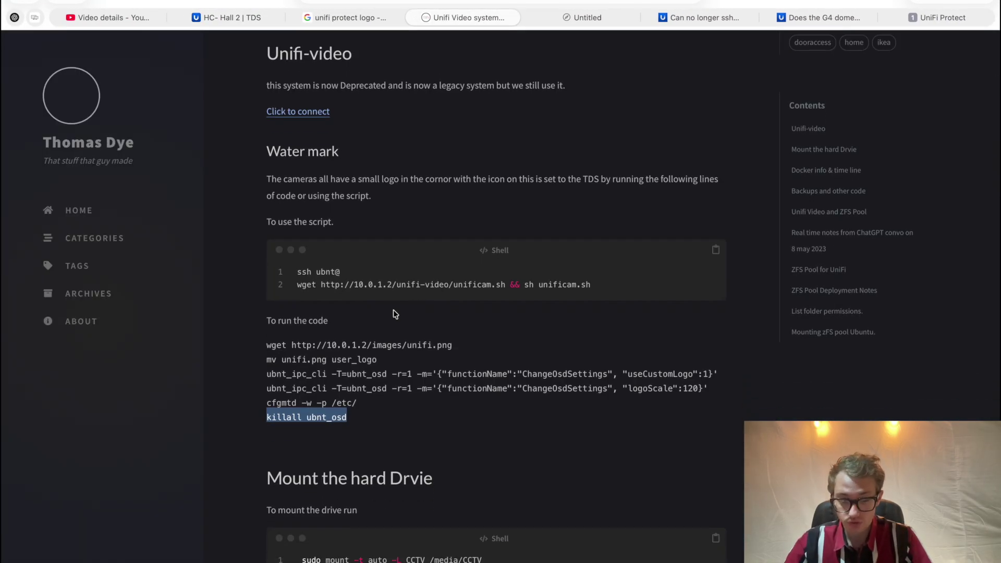
{"action": "left_click_drag", "start_coordinate": [265, 345], "coordinate": [460, 345]}
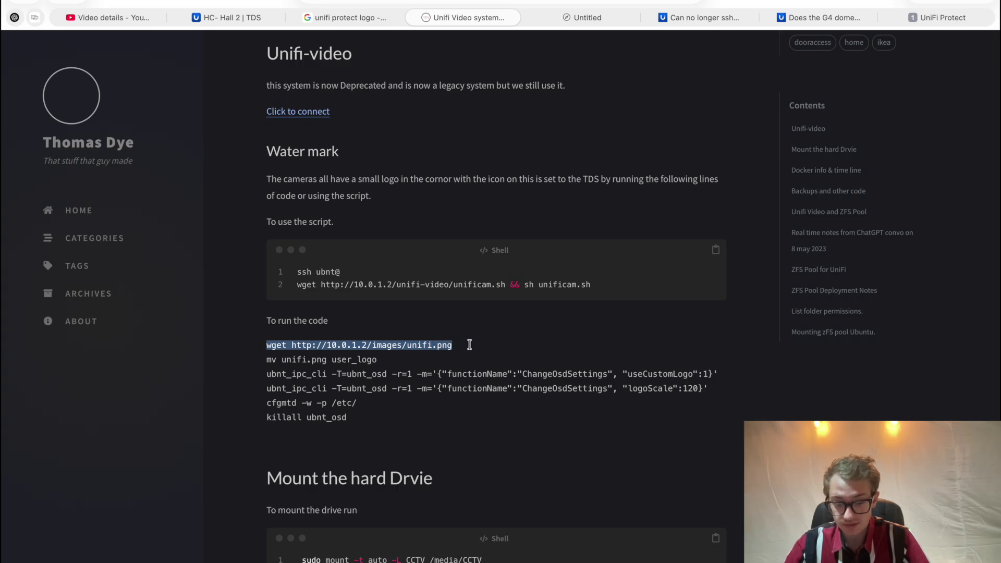
{"action": "key", "text": "ctrl+Left"}
{"action": "key", "text": "ctrl+Right"}
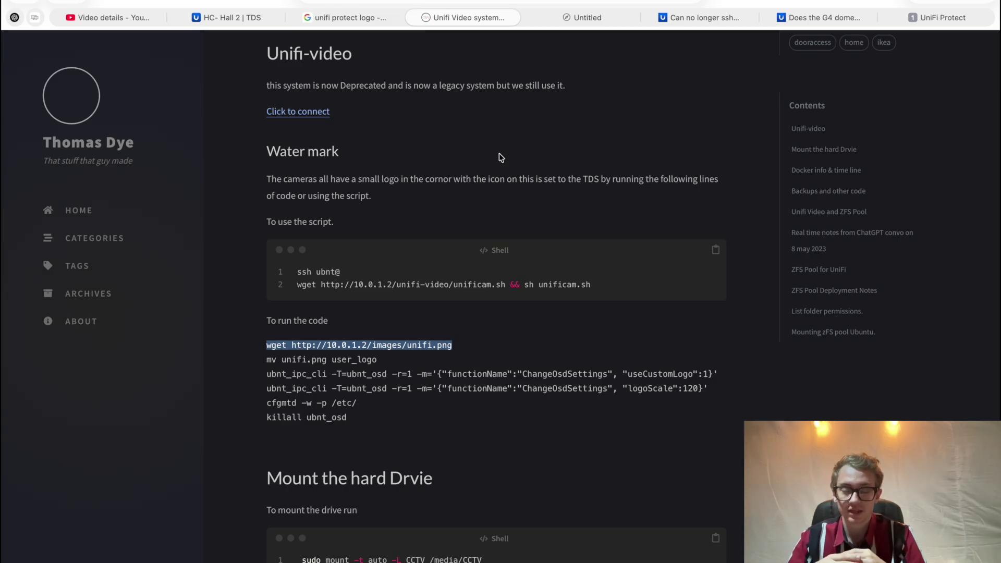
On the camera, download unifi.png with wget and rename it to user_logo.
{"action": "key", "text": "ctrl+Left"}
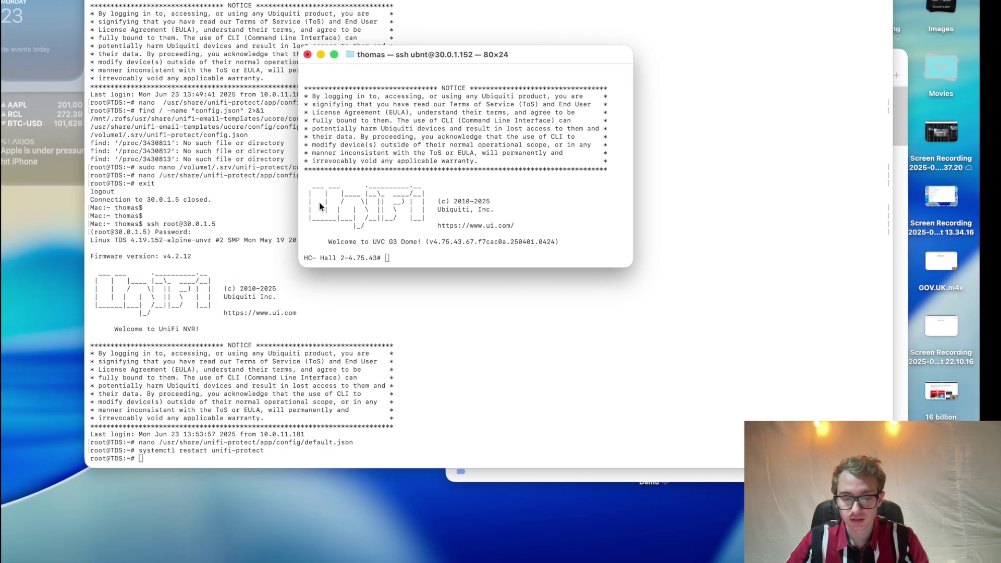
{"action": "key", "text": "super+v"}
{"action": "key", "text": "Return"}
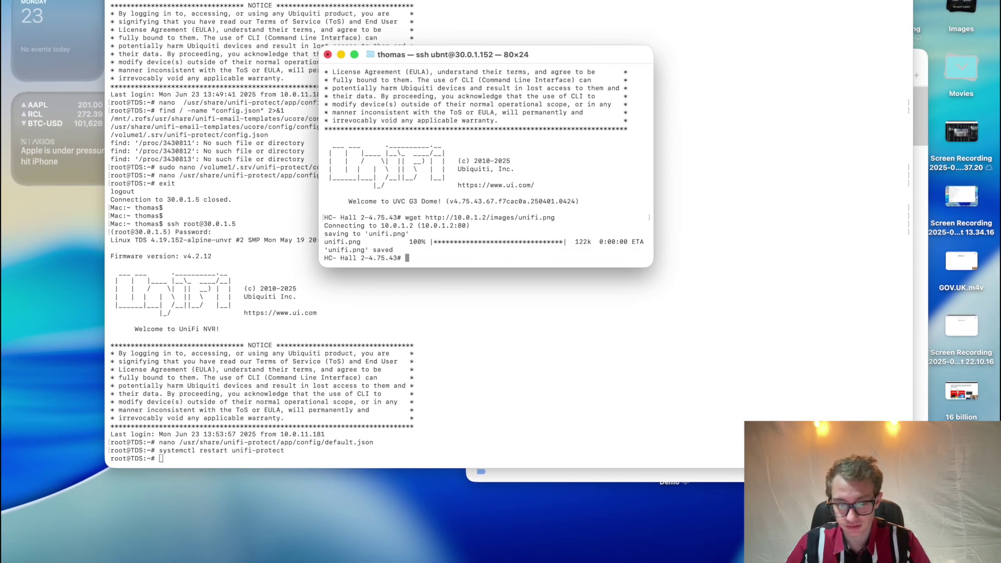
{"action": "key", "text": "ctrl+Right"}
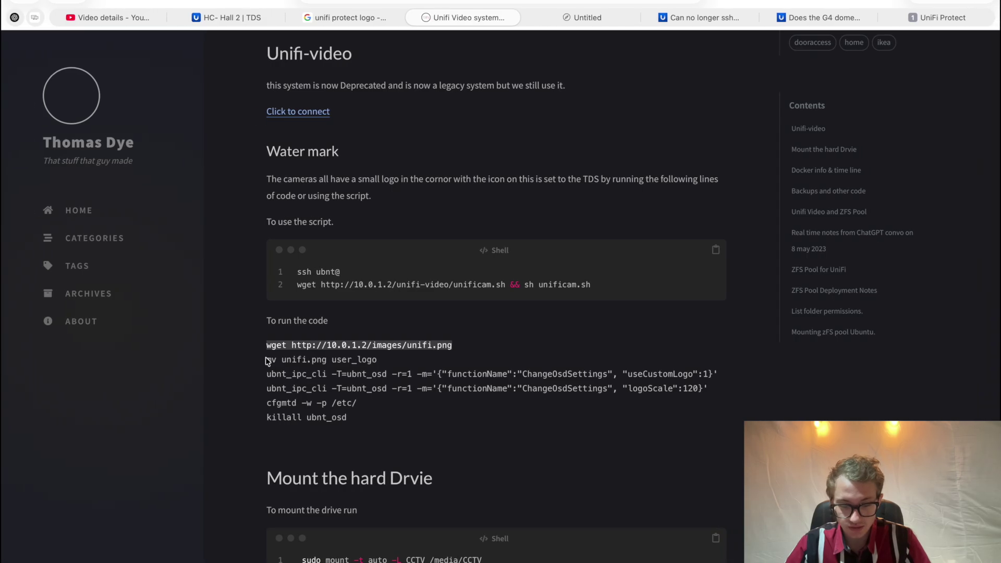
{"action": "left_click_drag", "start_coordinate": [267, 359], "coordinate": [422, 358]}
{"action": "key", "text": "super+c"}
{"action": "key", "text": "ctrl+Left"}
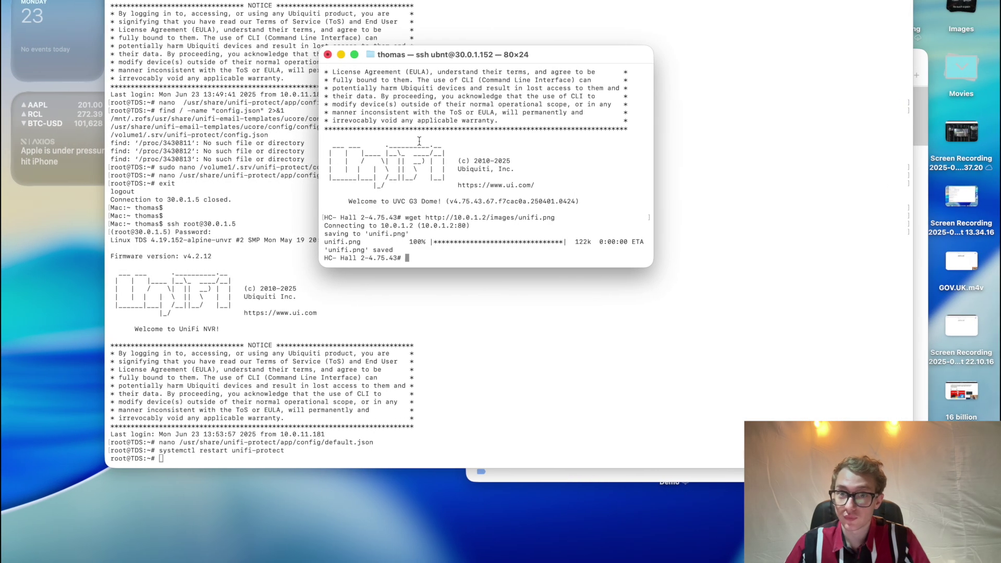
{"action": "key", "text": "super+v"}
{"action": "key", "text": "Return"}
Run the ubnt_ipc_cli command setting useCustomLogo to 1, then enlarge the Terminal window.
{"action": "key", "text": "ctrl+Right"}
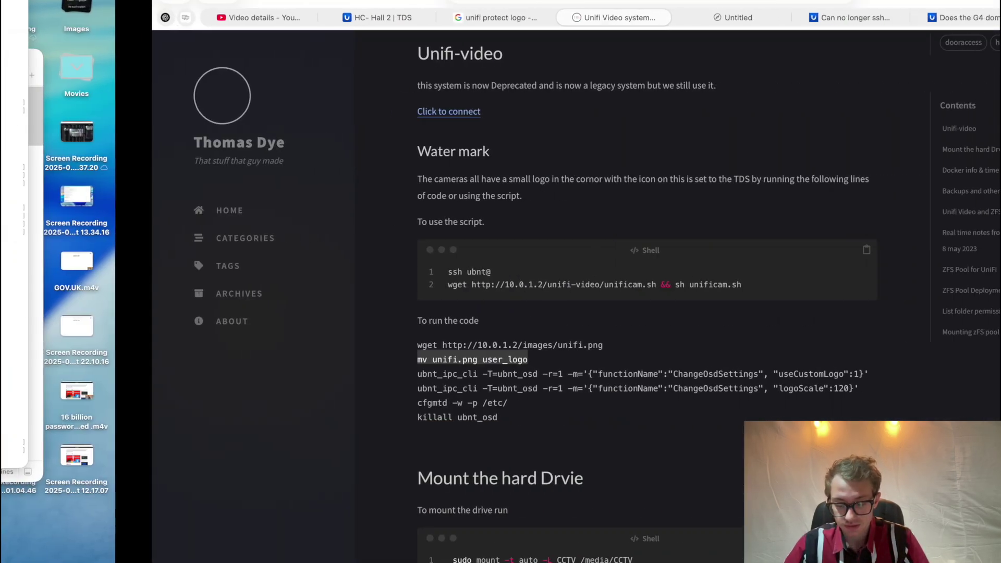
{"action": "left_click_drag", "start_coordinate": [267, 373], "coordinate": [718, 370]}
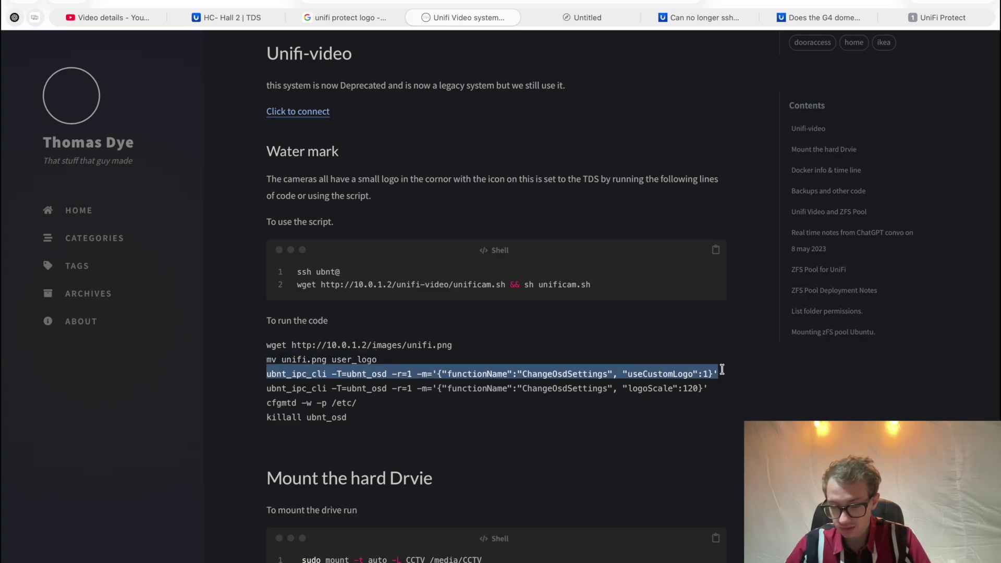
{"action": "key", "text": "super+c"}
{"action": "key", "text": "ctrl+Left"}
{"action": "key", "text": "super+v"}
{"action": "key", "text": "Return"}
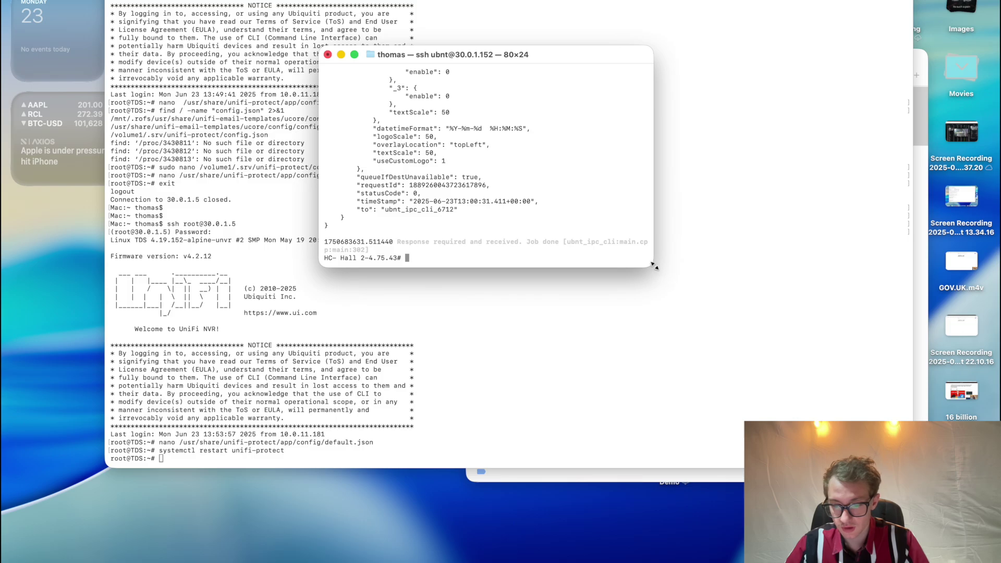
{"action": "left_click_drag", "start_coordinate": [653, 267], "coordinate": [927, 339]}
Copy the logoScale command from the blog and run it on the camera, setting logoScale 100.
{"action": "scroll", "coordinate": [500, 144], "scroll_direction": "up", "scroll_amount": 10}
{"action": "scroll", "coordinate": [499, 144], "scroll_direction": "down", "scroll_amount": 10}
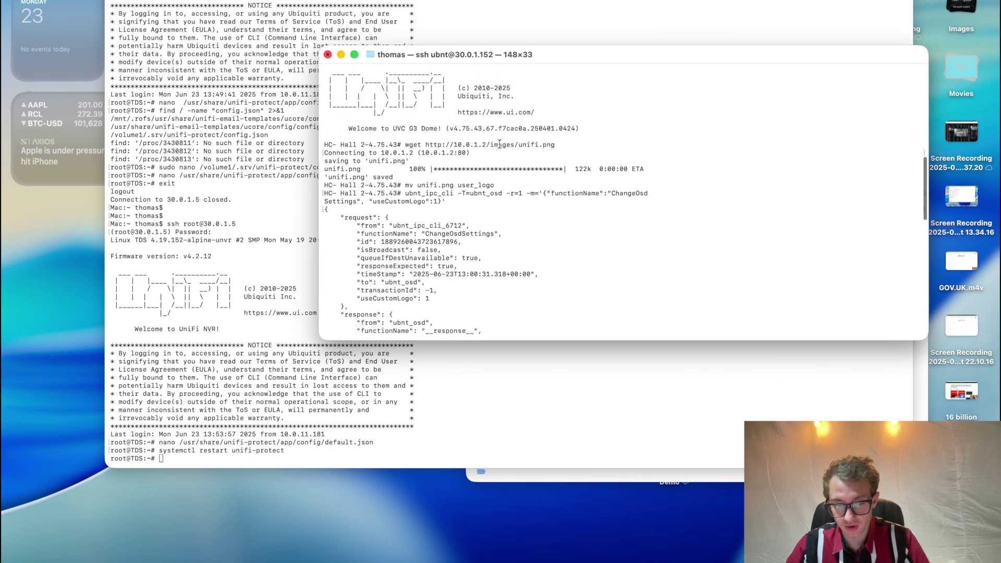
{"action": "key", "text": "ctrl+Right"}
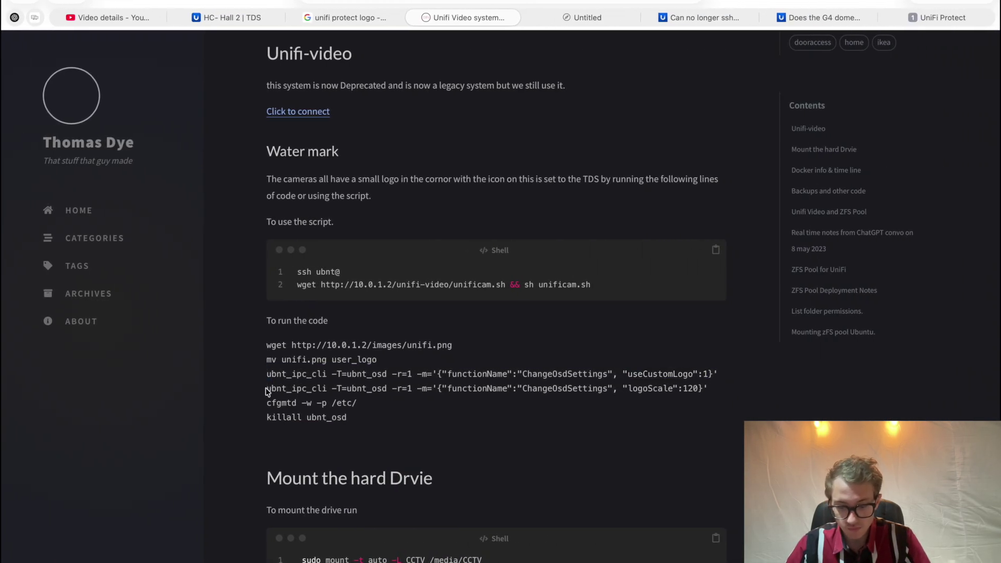
{"action": "left_click_drag", "start_coordinate": [267, 388], "coordinate": [715, 388]}
{"action": "key", "text": "ctrl+Left"}
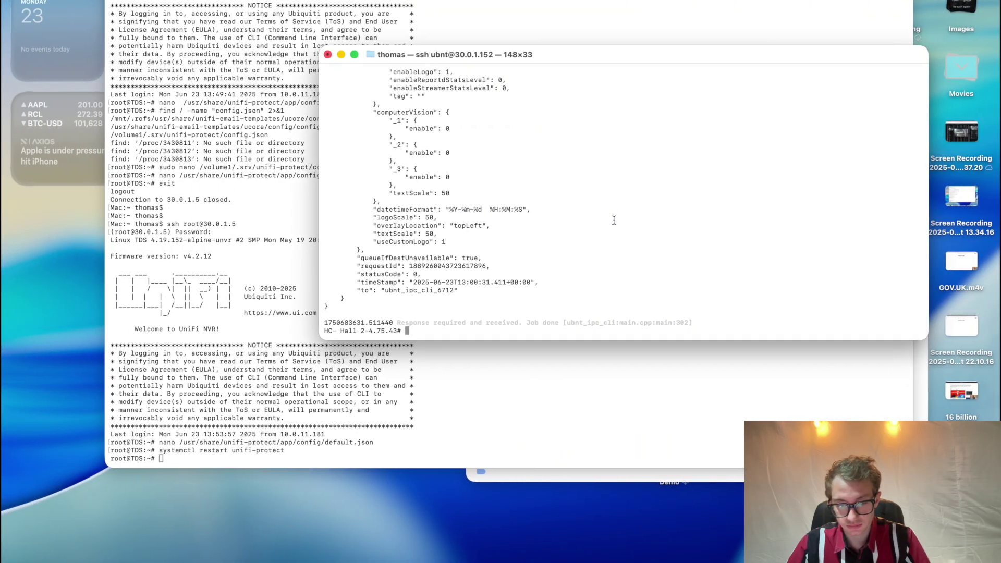
{"action": "key", "text": "super+v"}
{"action": "key", "text": "Return"}
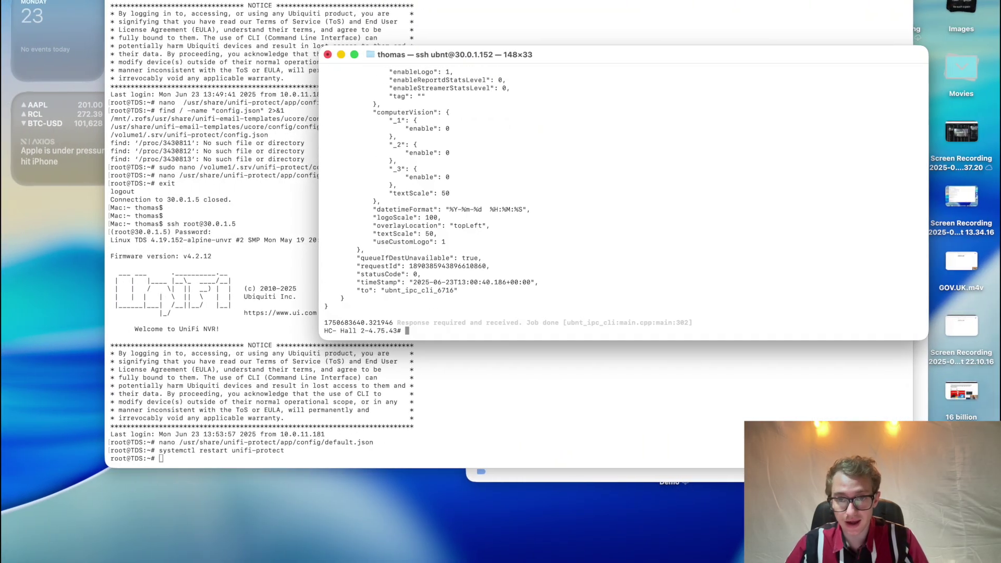
Copy and run cfgmtd -w -p /etc/ on the camera; it fails as not found.
{"action": "key", "text": "ctrl+Right"}
{"action": "left_click_drag", "start_coordinate": [301, 402], "coordinate": [380, 405]}
{"action": "key", "text": "ctrl+Left"}
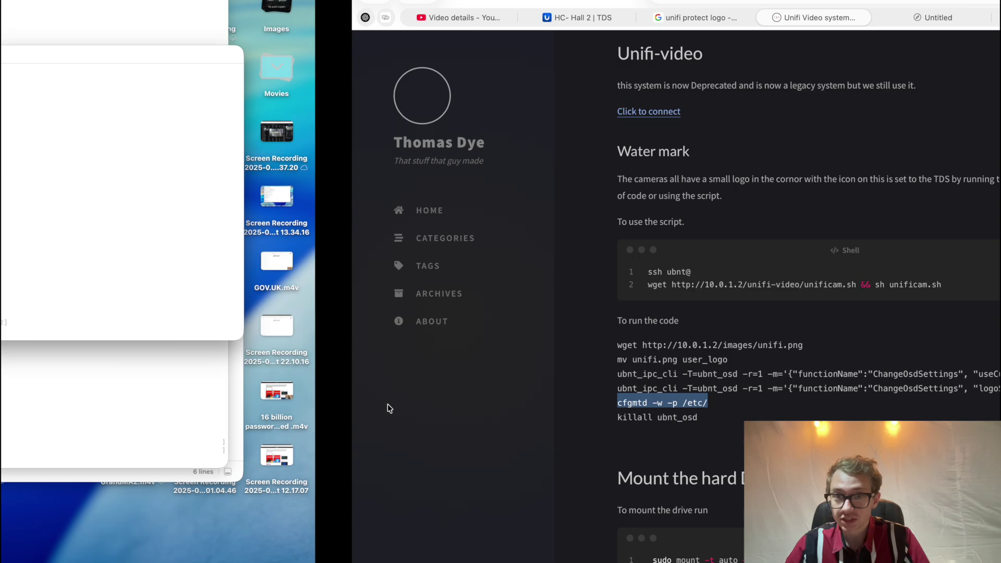
{"action": "key", "text": "super+v"}
{"action": "key", "text": "Return"}
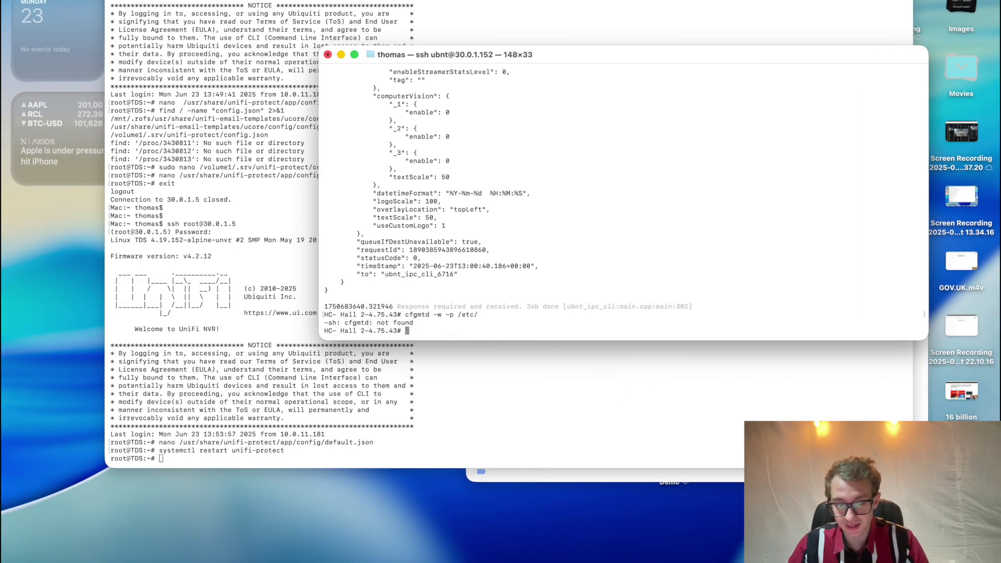
Copy and run killall ubnt_osd so the camera overlay reloads with the logo.
{"action": "key", "text": "ctrl+Right"}
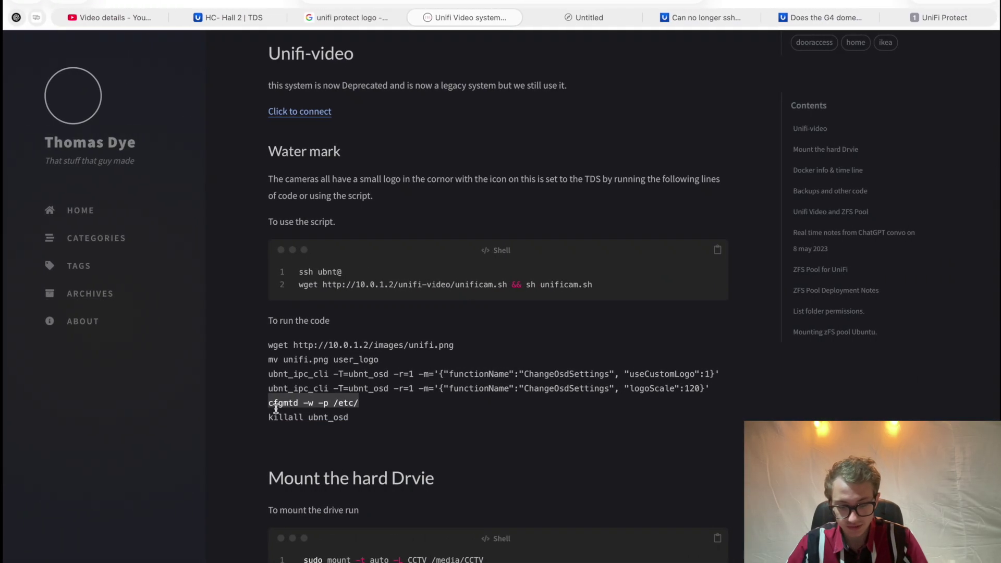
{"action": "left_click_drag", "start_coordinate": [239, 412], "coordinate": [380, 413]}
{"action": "key", "text": "ctrl+Left"}
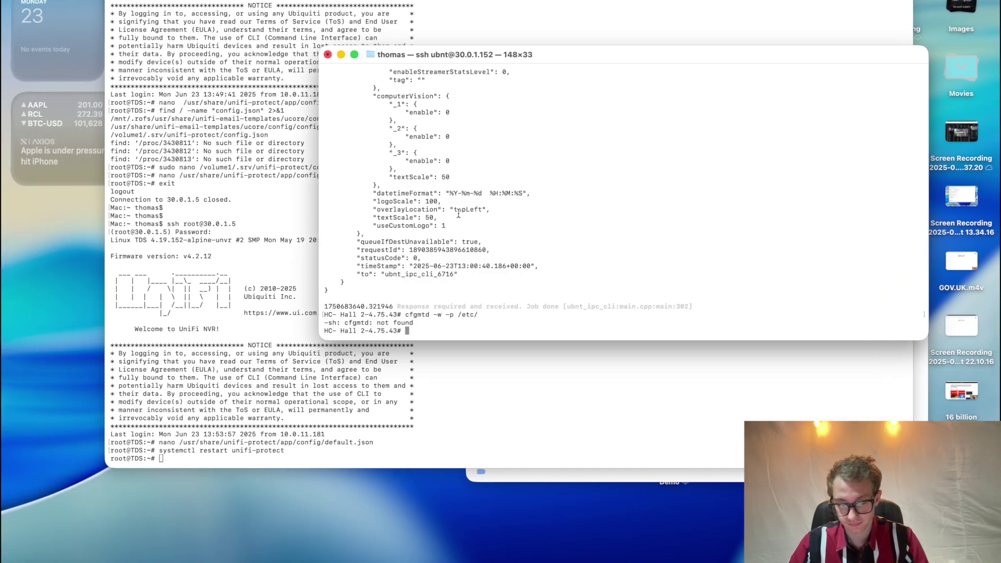
{"action": "key", "text": "super+v"}
{"action": "key", "text": "Return"}
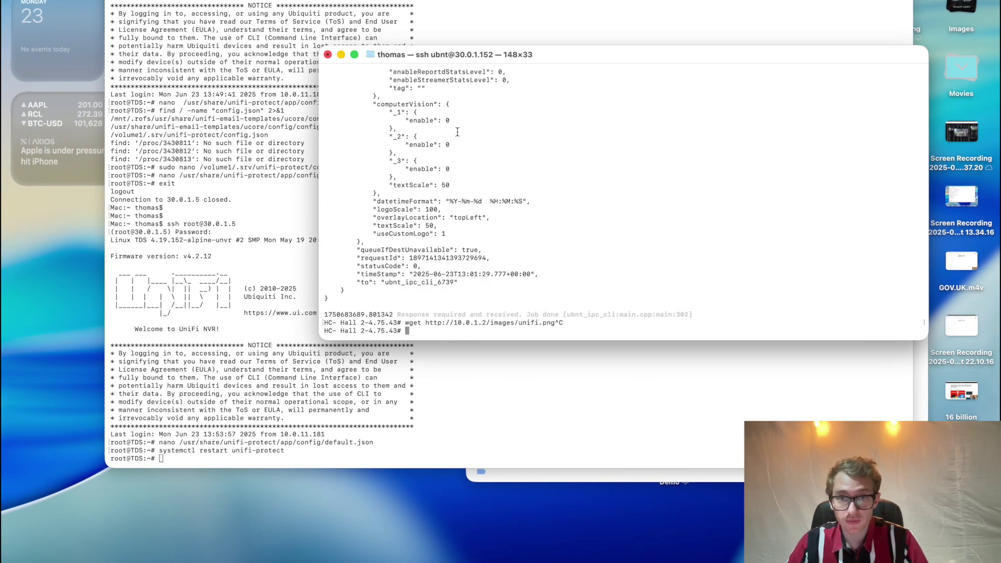
{"action": "key", "text": "ctrl+Right"}
Zoom the HC- Hall 2 live view to 210% and pan to its bottom-right corner showing the TDS logo.
{"action": "left_click", "coordinate": [710, 432]}
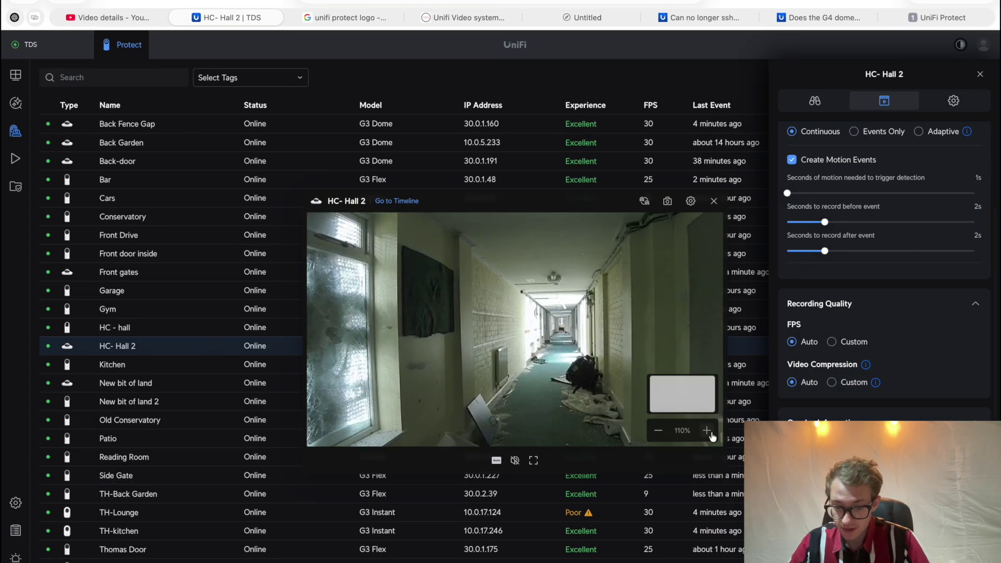
{"action": "left_click", "coordinate": [707, 430]}
{"action": "left_click", "coordinate": [707, 430]}
{"action": "left_click", "coordinate": [707, 430]}
{"action": "left_click_drag", "start_coordinate": [680, 391], "coordinate": [701, 406]}
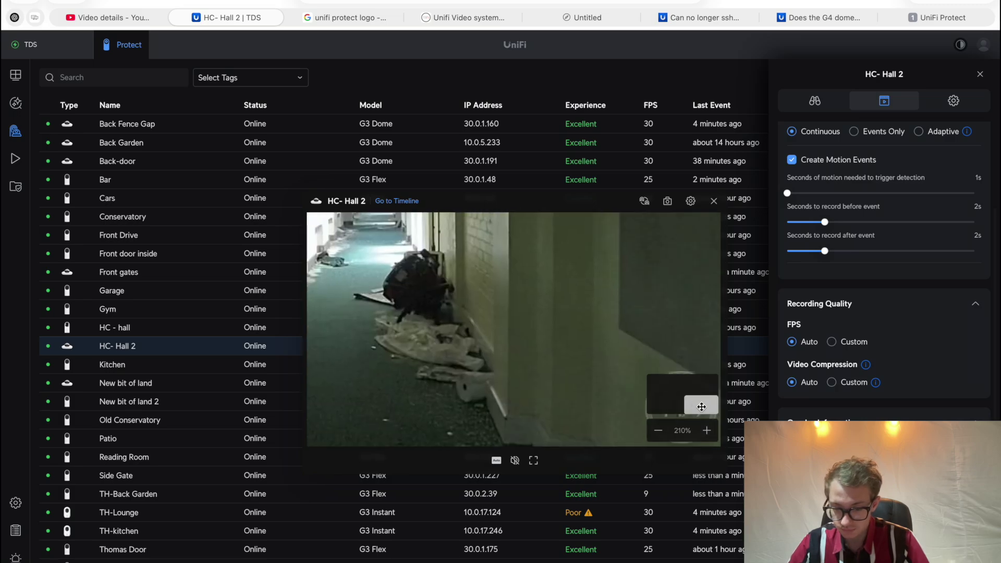